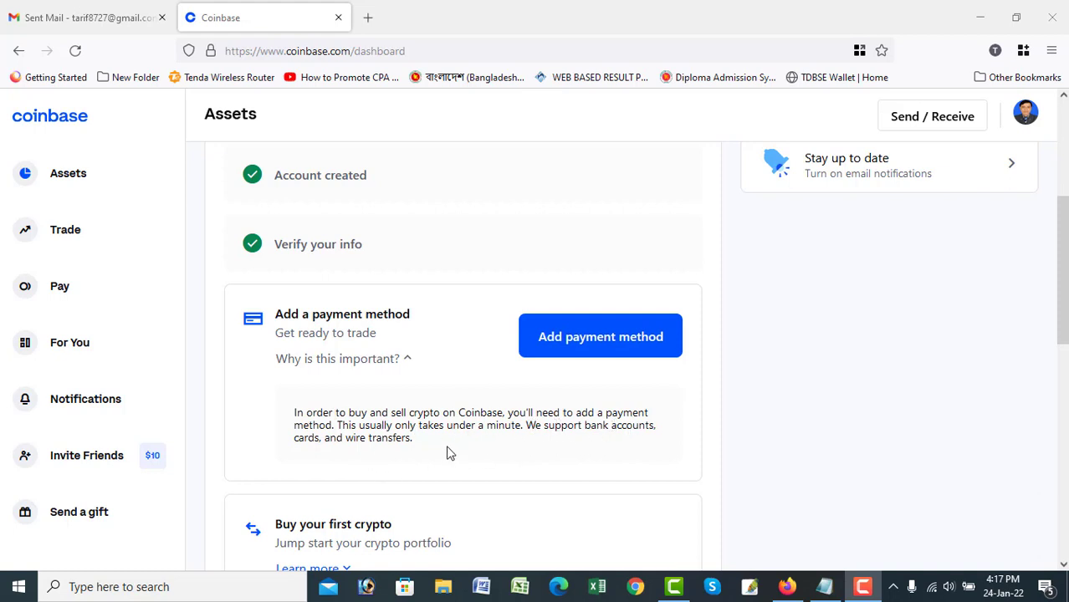
Read through the payment method explanation text on the page.
drag(434, 446, 293, 409)
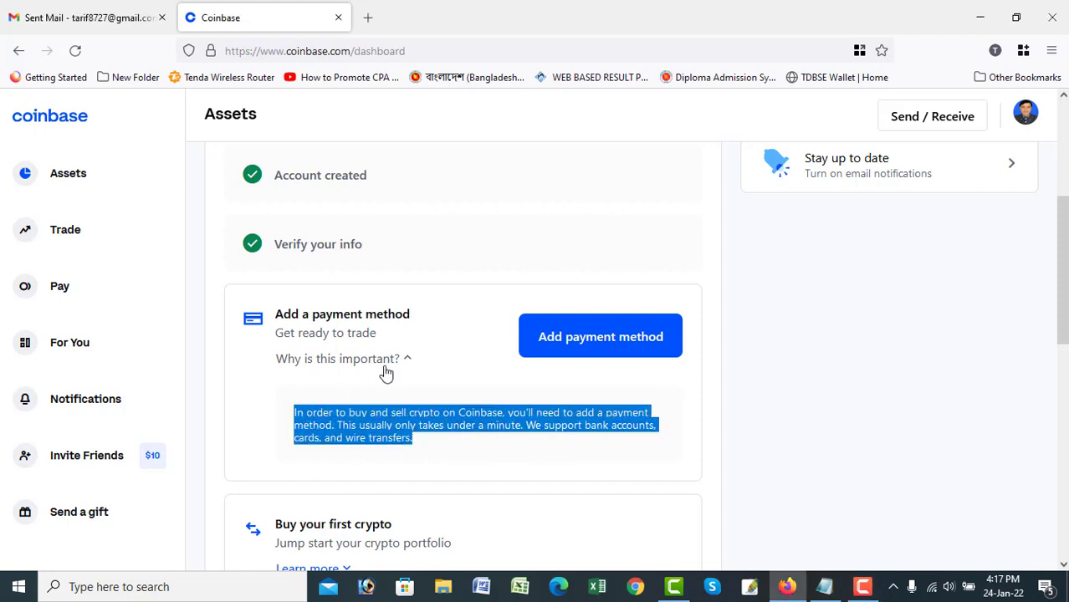
click(395, 360)
click(395, 360)
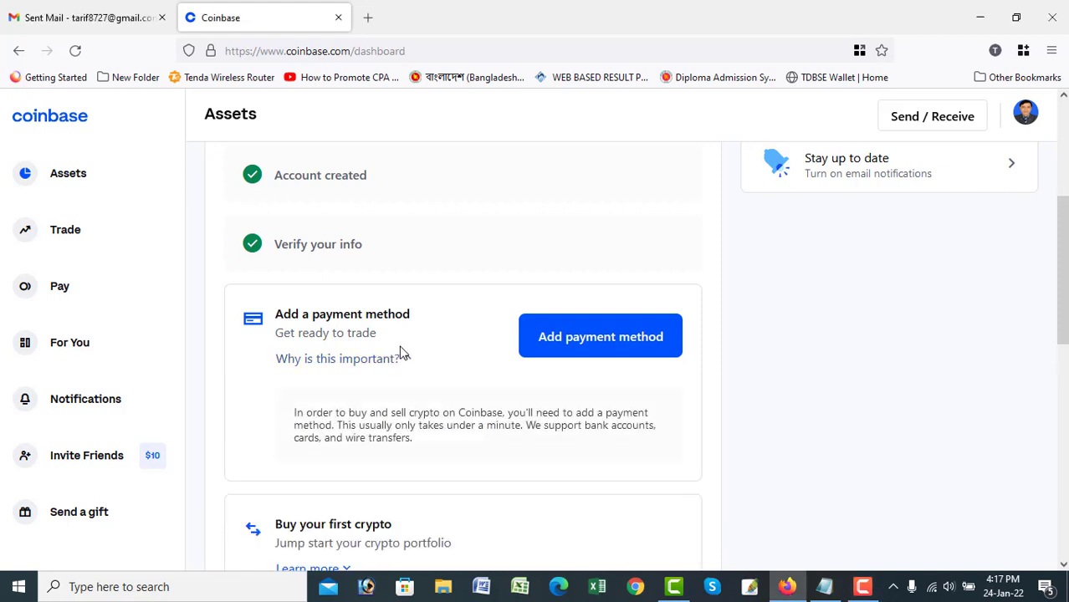
scroll(438, 426, down, 2)
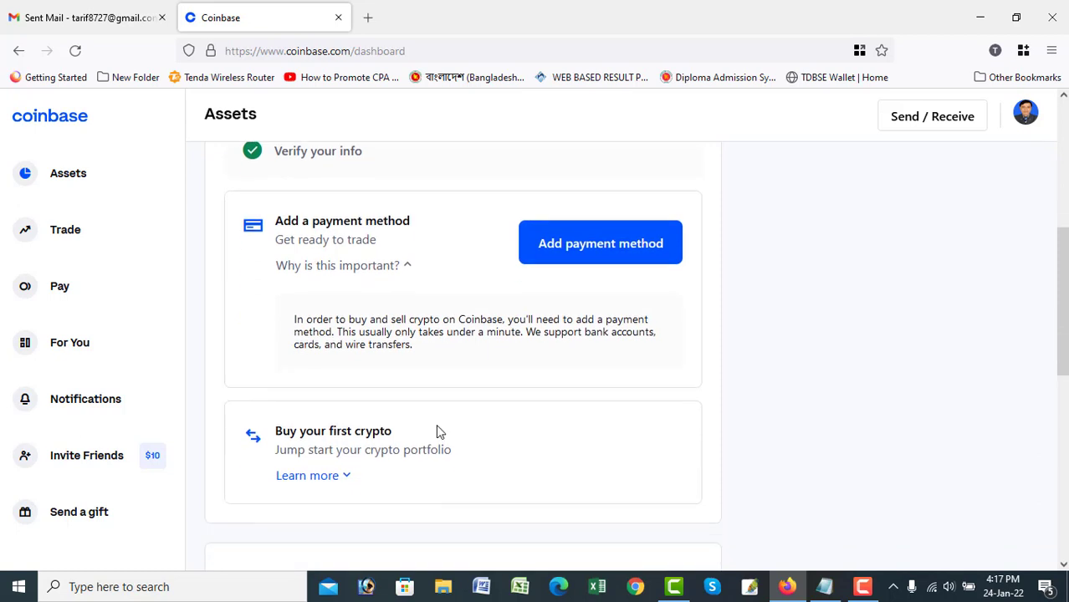
drag(415, 345, 288, 320)
Try adding a payment method, read the account restriction message, then close it.
click(627, 250)
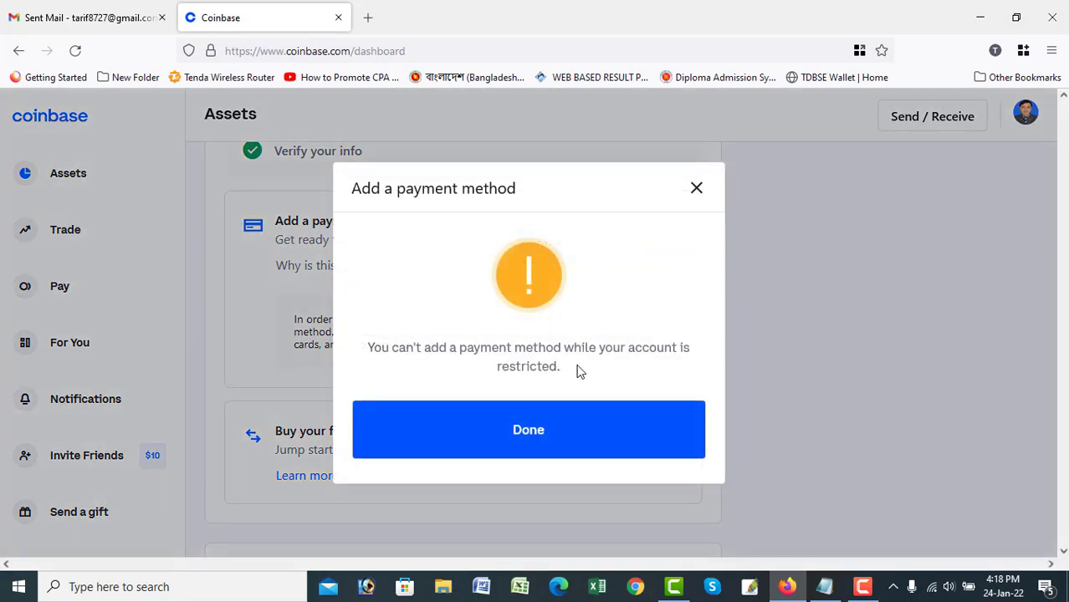
drag(578, 369, 494, 347)
click(554, 358)
drag(627, 343, 346, 349)
click(495, 348)
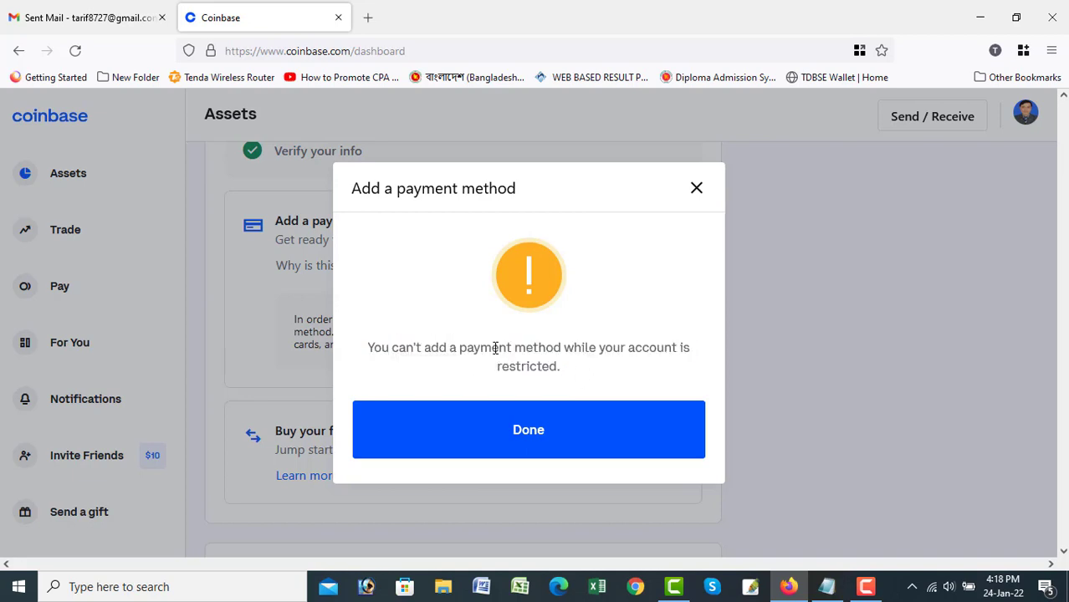
drag(568, 366, 614, 375)
click(374, 345)
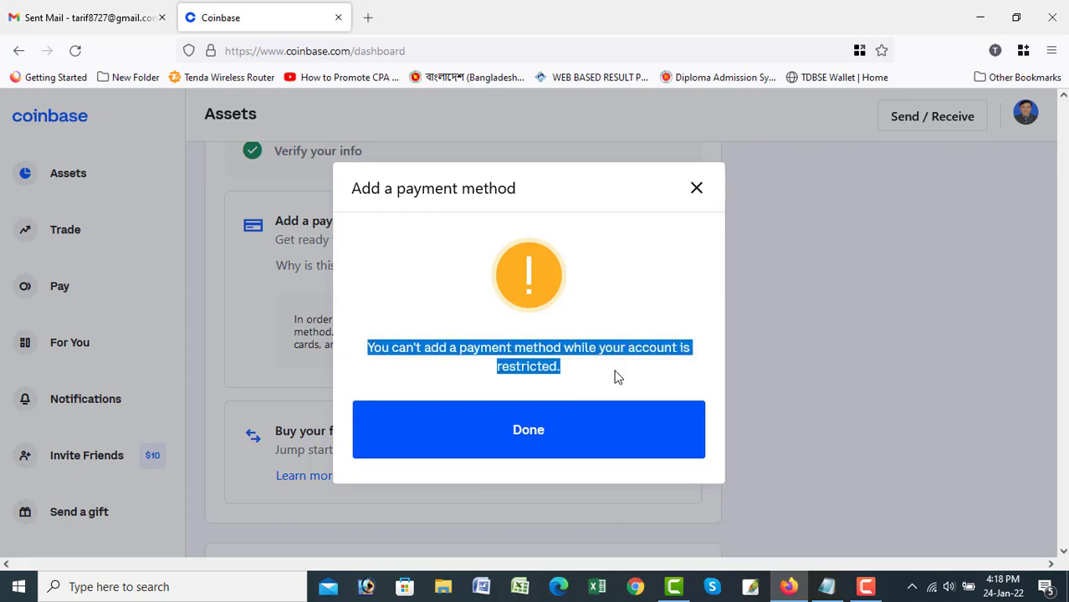
click(697, 189)
scroll(487, 393, up, 5)
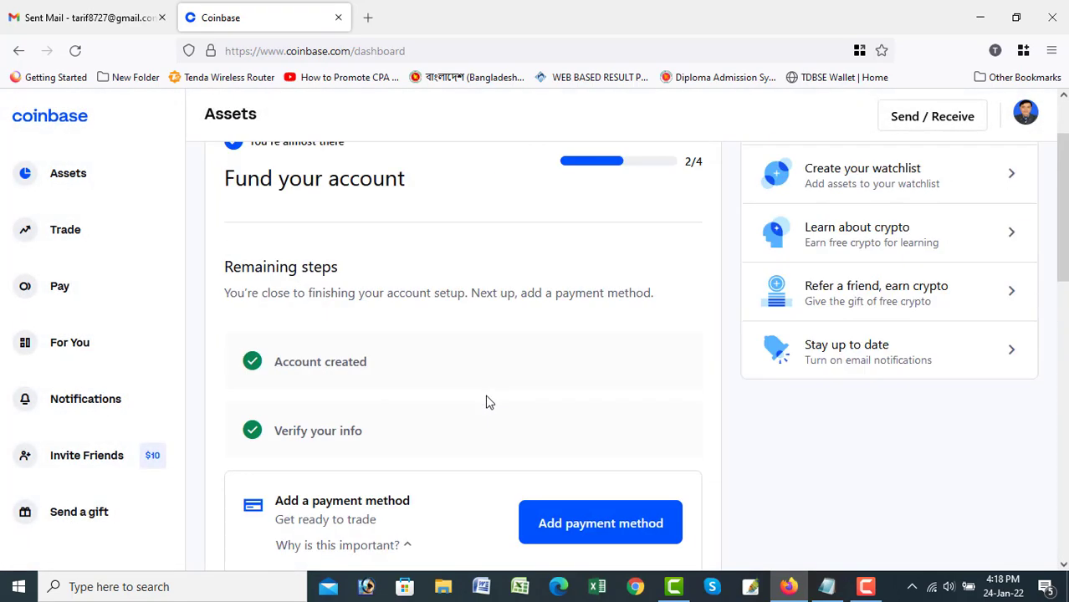
Retry adding a payment method under Settings > Payment methods, then open Need Help?
click(1025, 112)
click(866, 311)
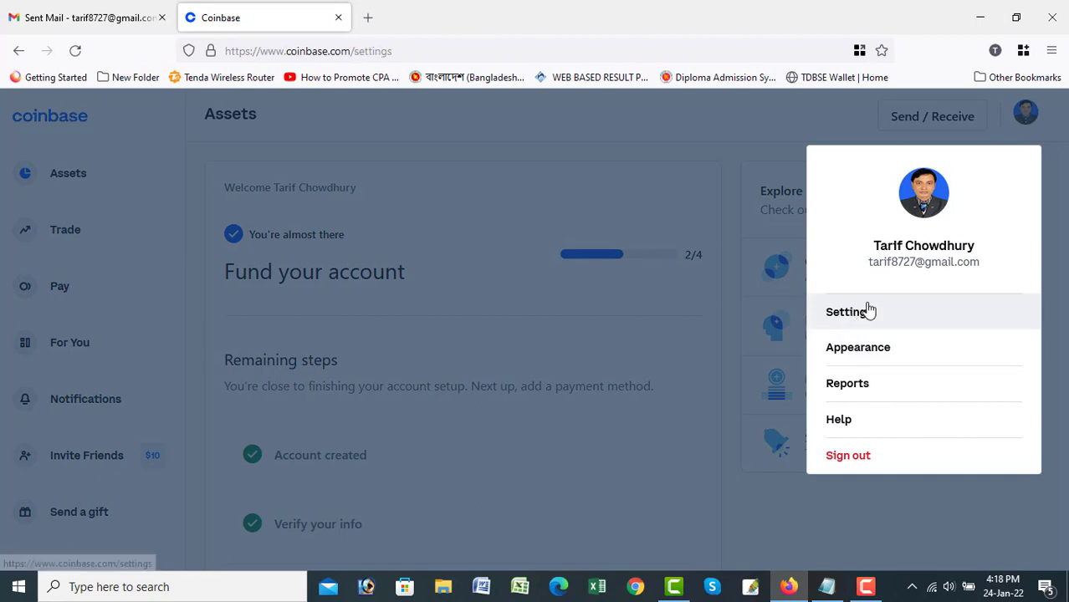
click(653, 245)
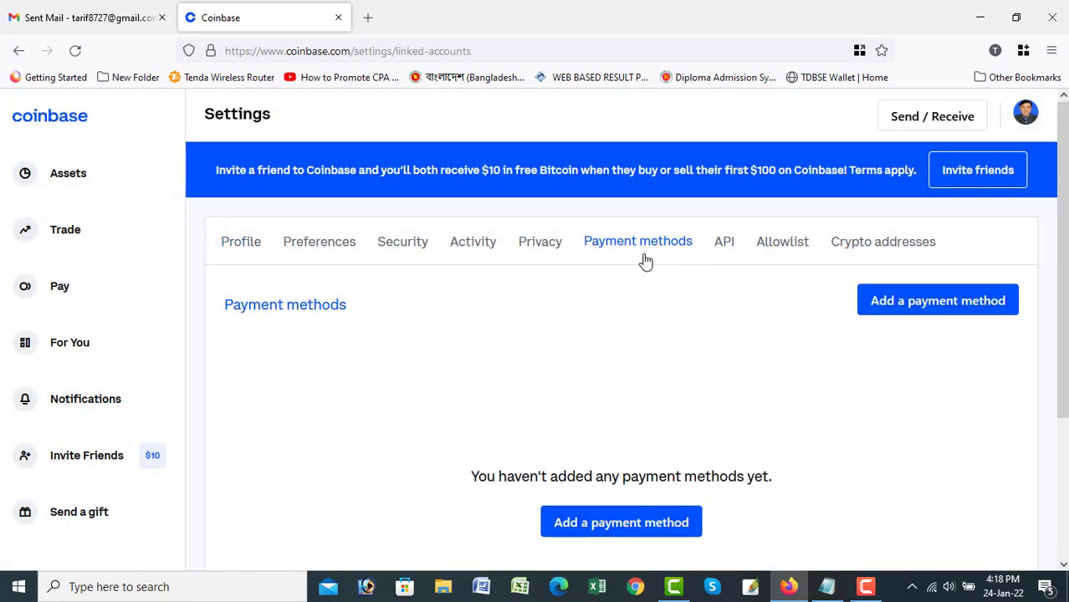
scroll(976, 301, down, 2)
click(949, 209)
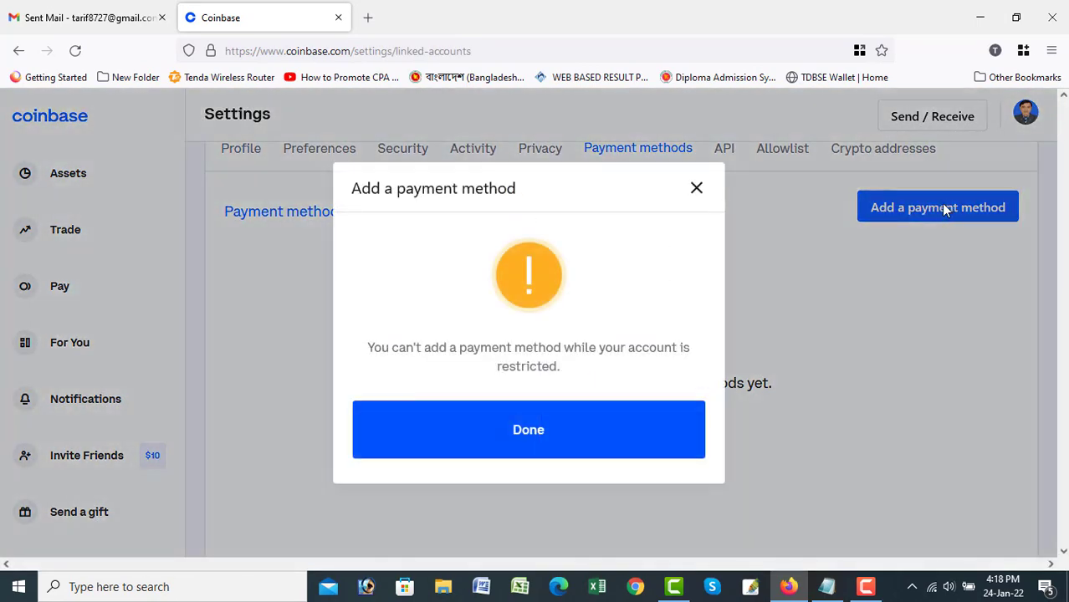
click(695, 188)
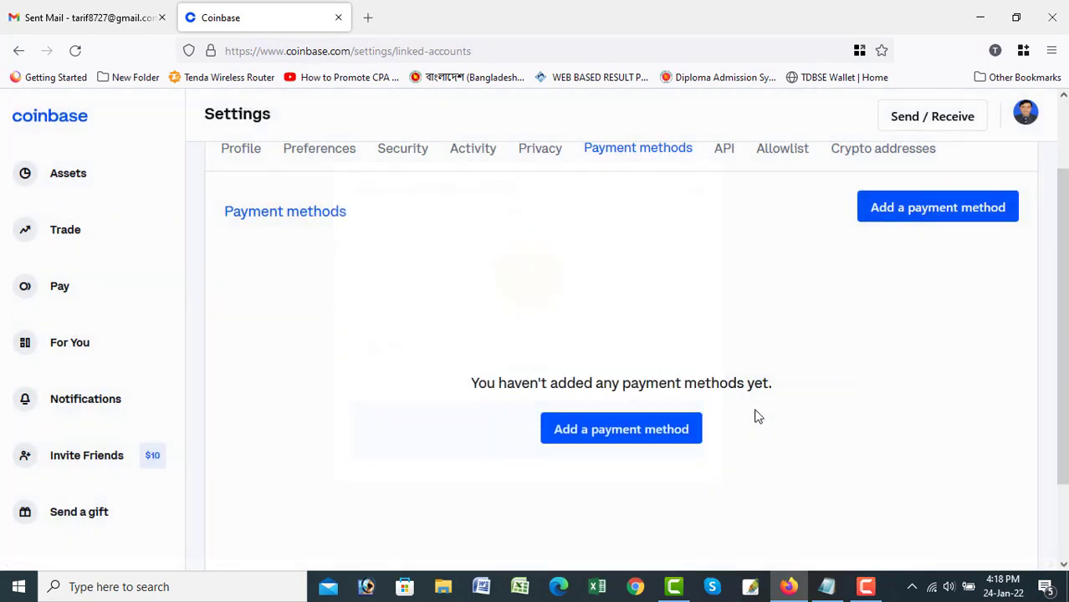
click(650, 436)
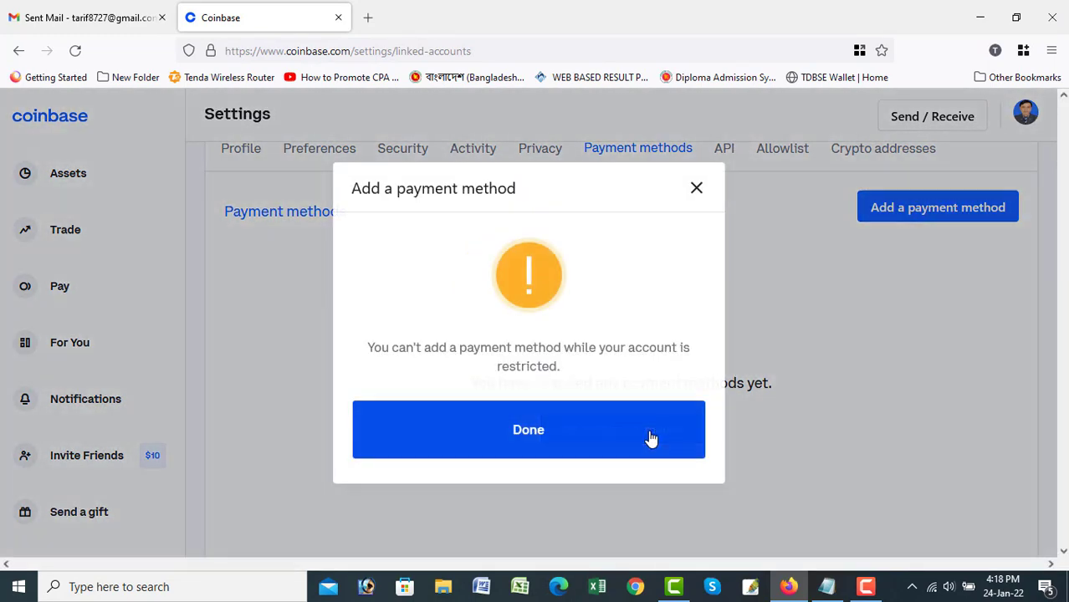
click(697, 189)
scroll(892, 339, down, 2)
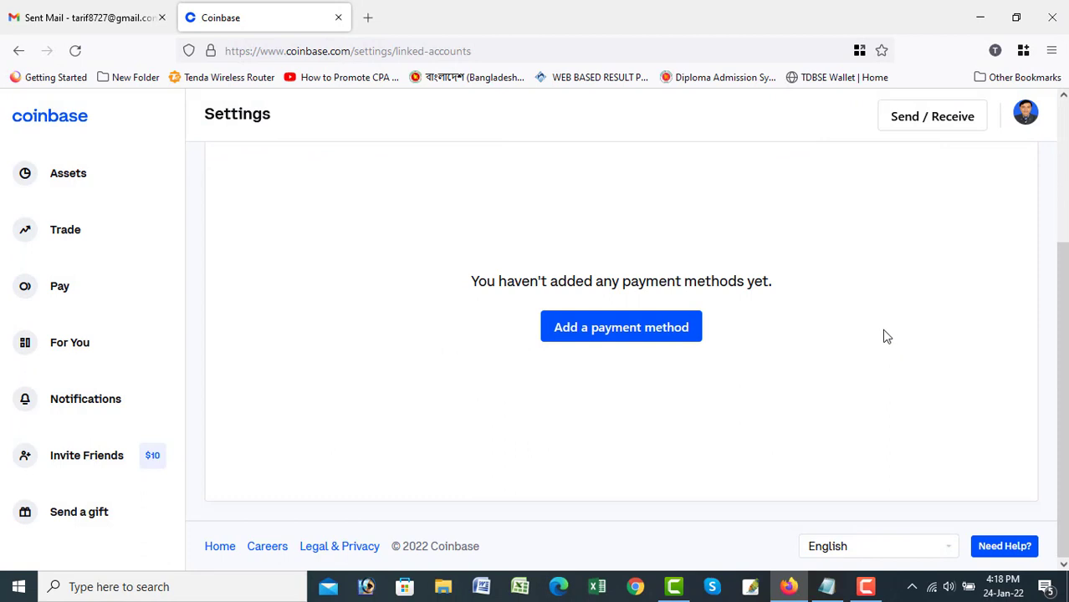
click(983, 548)
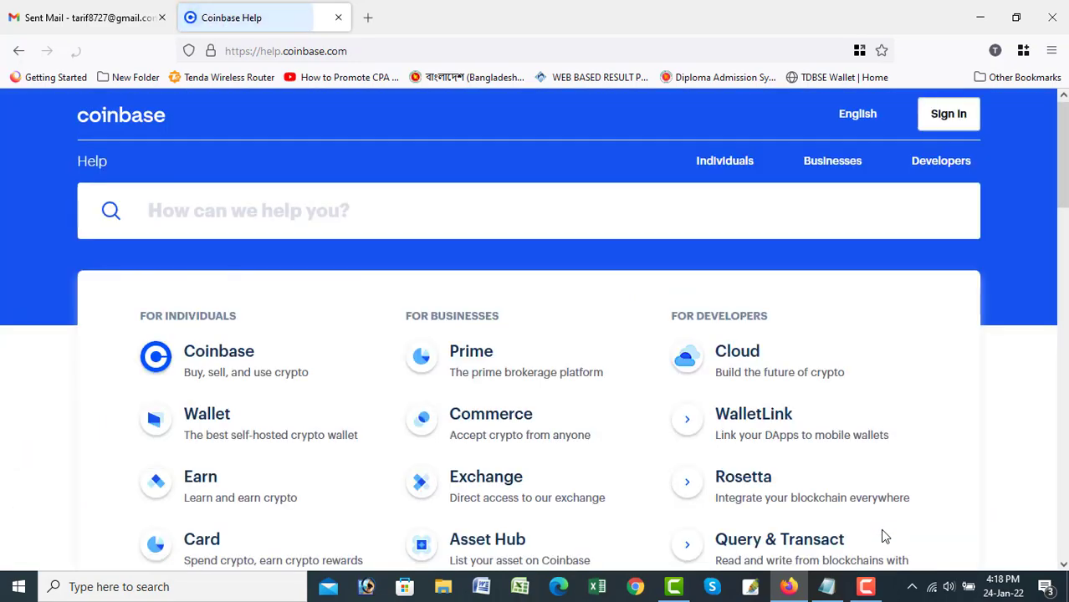
Open the support contact form and choose Coinbase as the product.
scroll(521, 428, down, 3)
scroll(519, 423, down, 5)
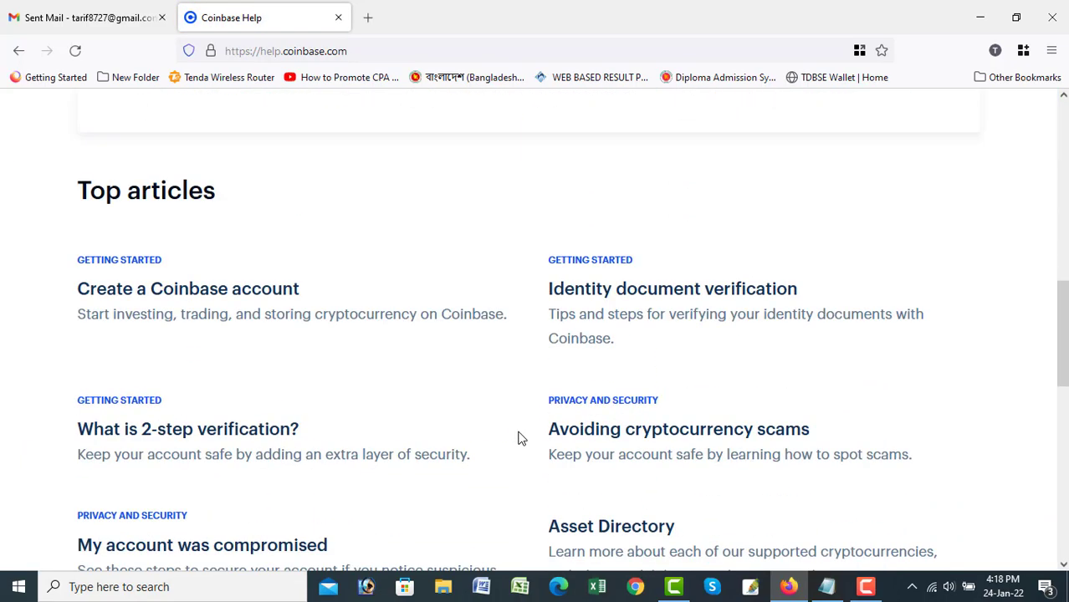
scroll(518, 430, down, 3)
scroll(524, 441, up, 4)
scroll(524, 444, down, 5)
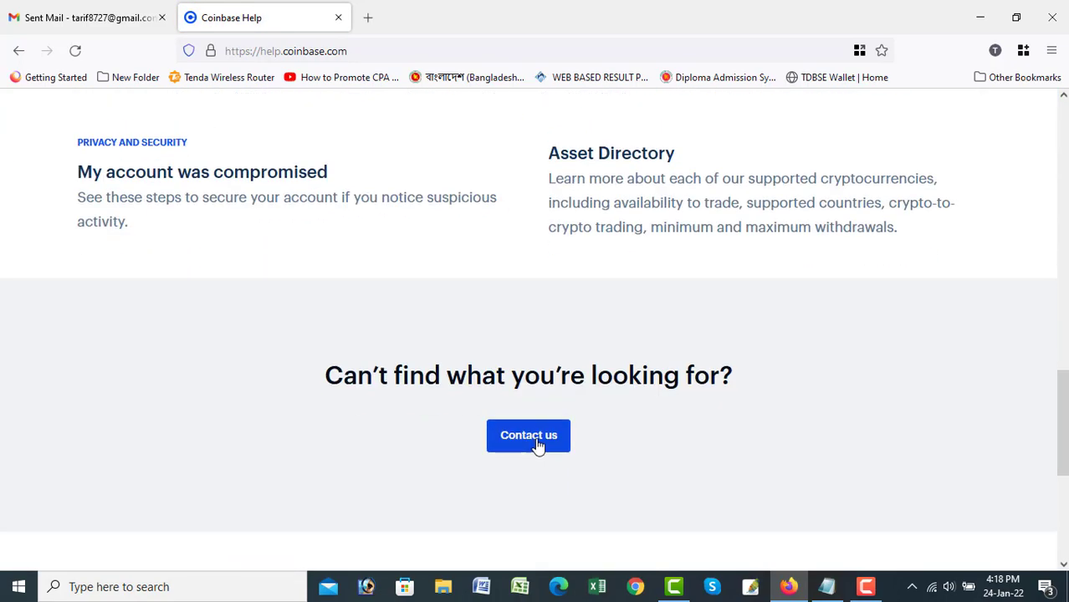
click(542, 445)
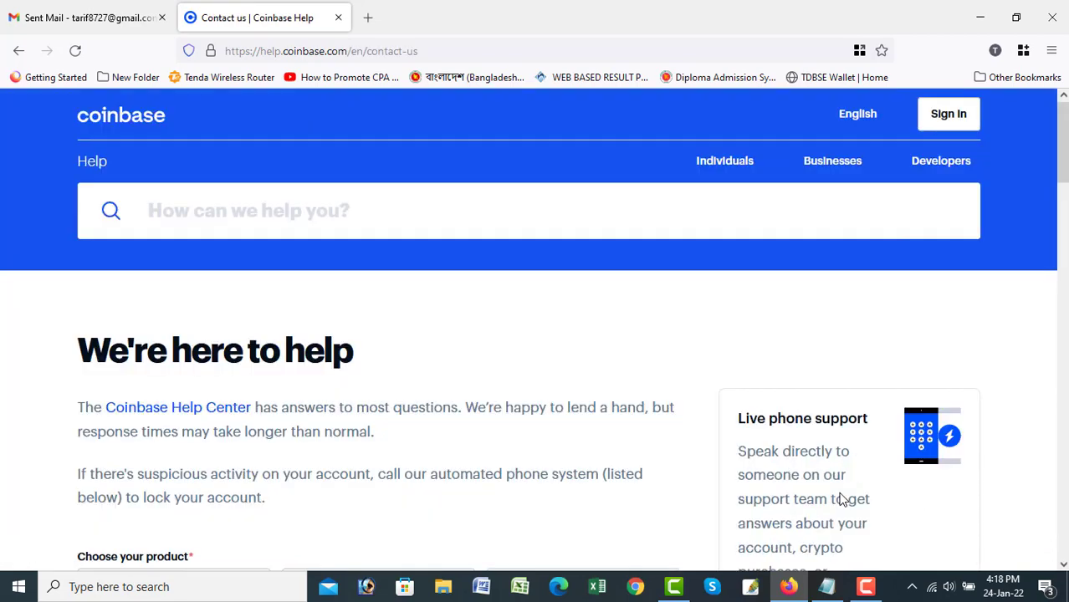
scroll(517, 437, down, 4)
scroll(432, 440, down, 7)
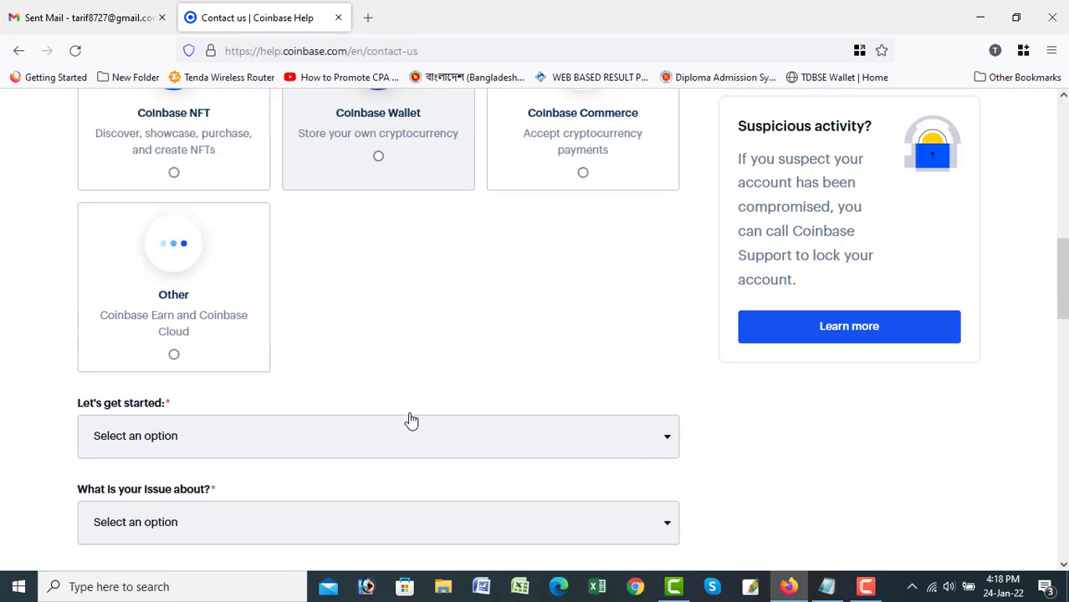
scroll(409, 418, up, 8)
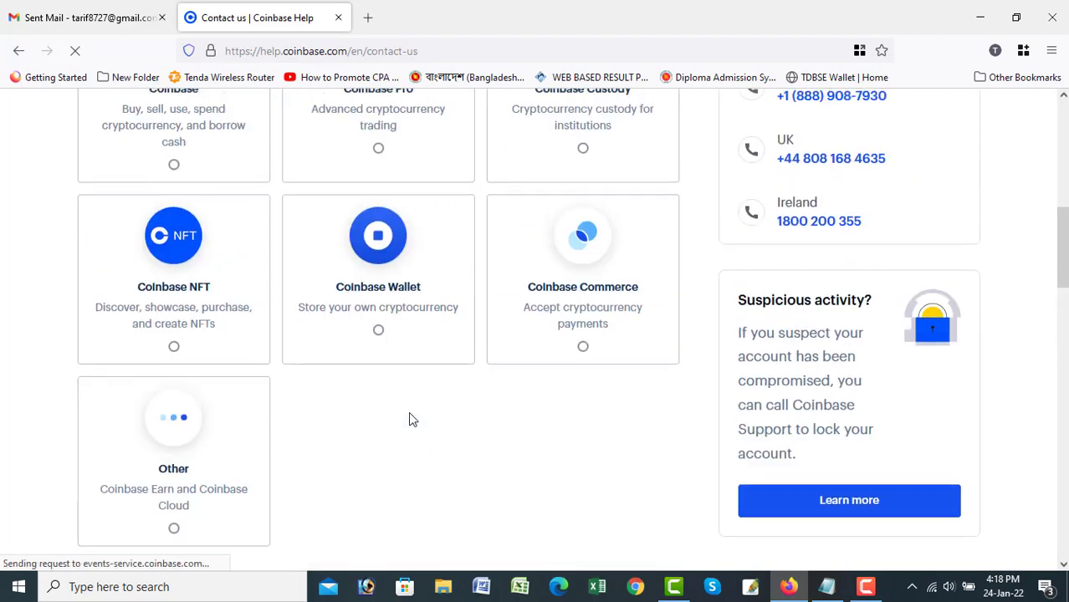
scroll(188, 354, down, 1)
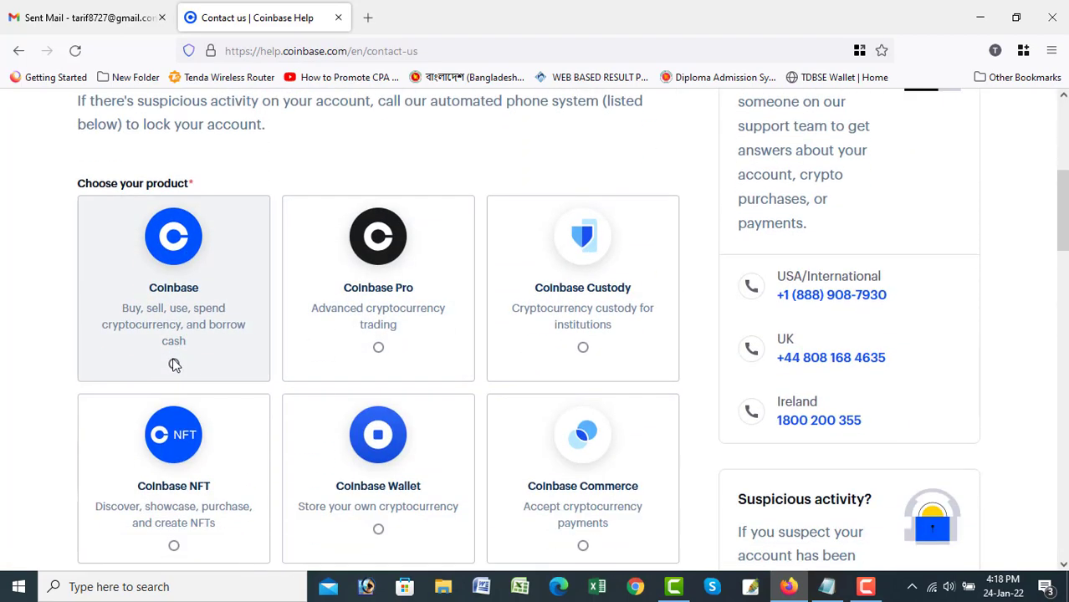
click(174, 366)
Choose Managing My Account in the Let's get started list.
scroll(317, 383, down, 4)
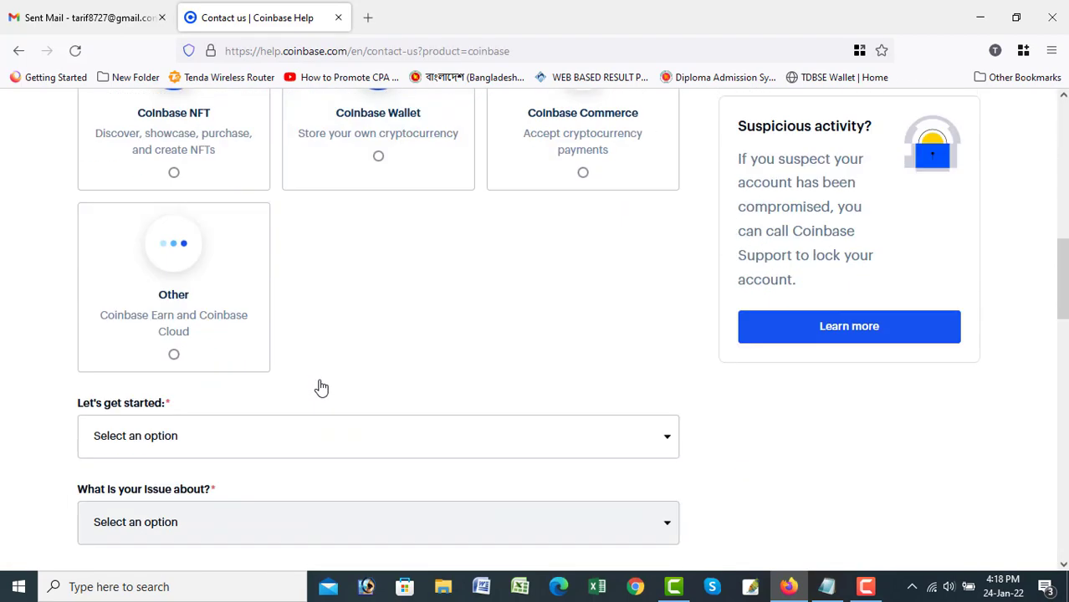
scroll(319, 386, up, 3)
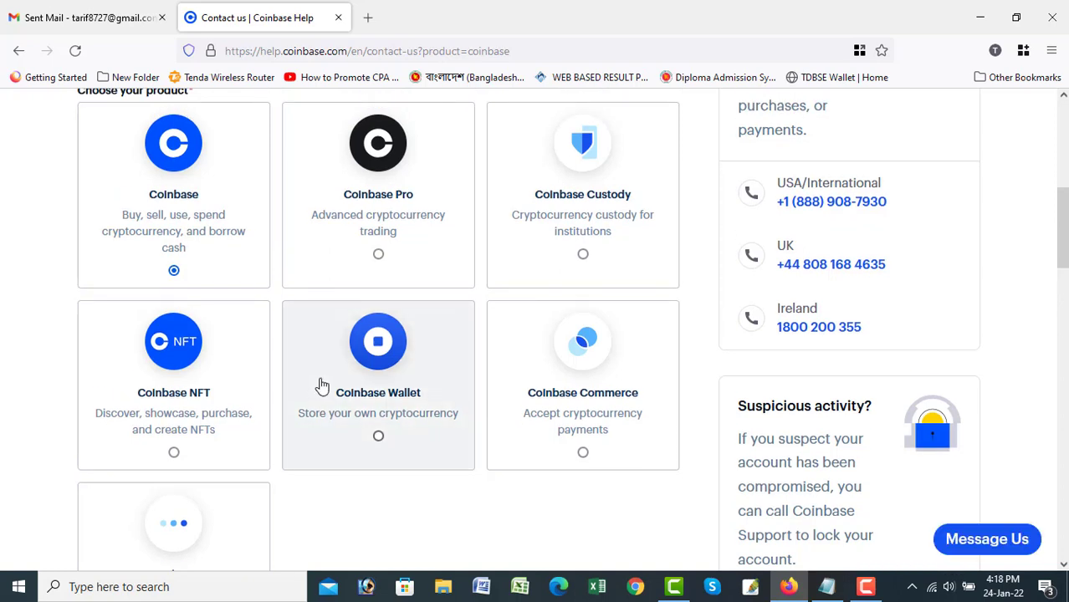
scroll(303, 428, down, 1)
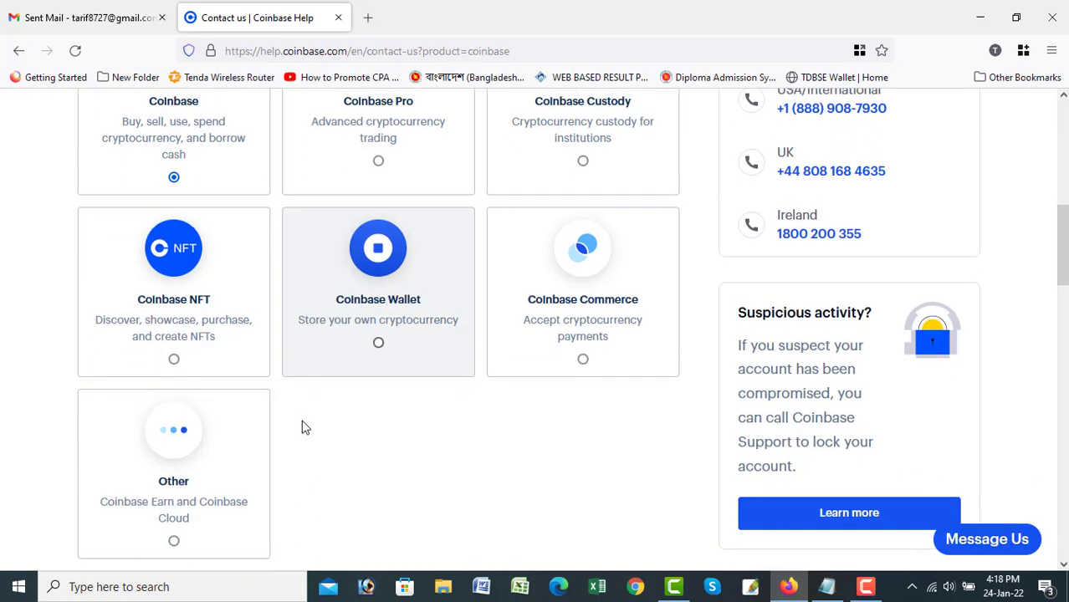
scroll(305, 428, up, 1)
scroll(303, 429, down, 1)
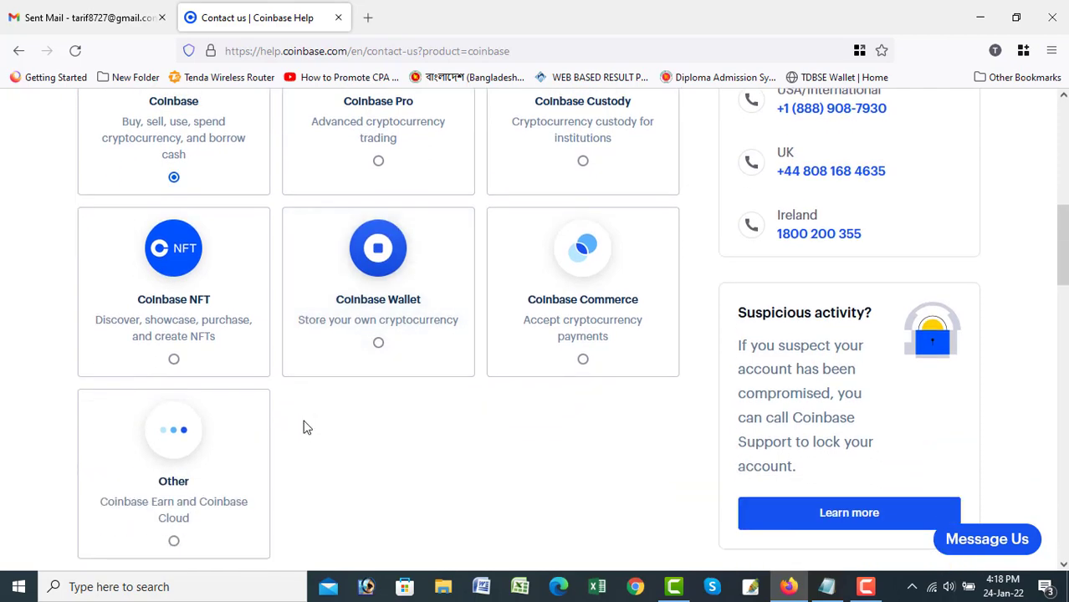
scroll(303, 428, down, 2)
scroll(301, 427, down, 2)
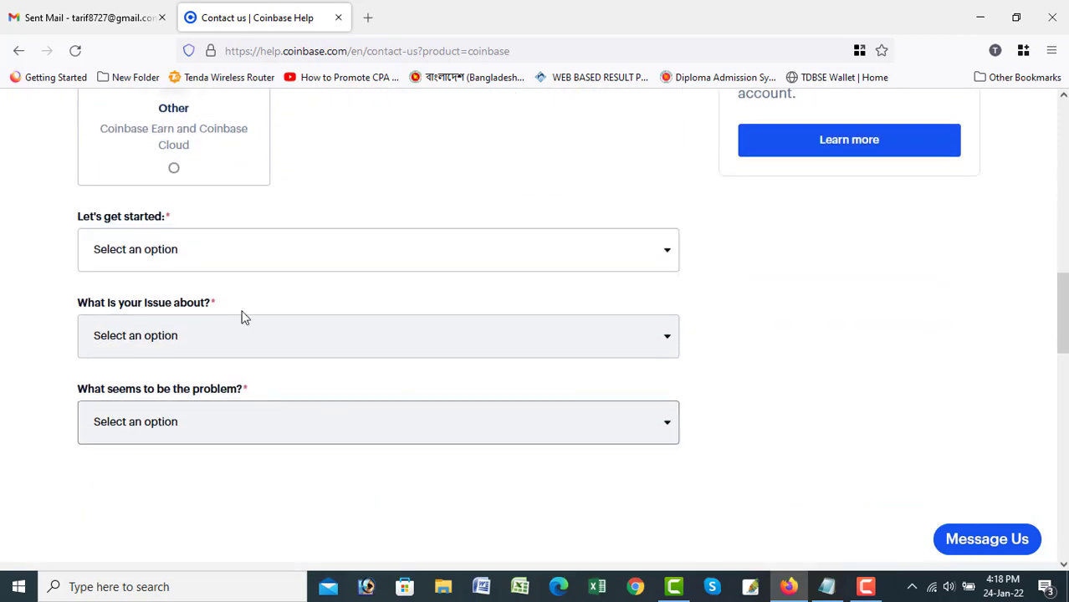
click(231, 248)
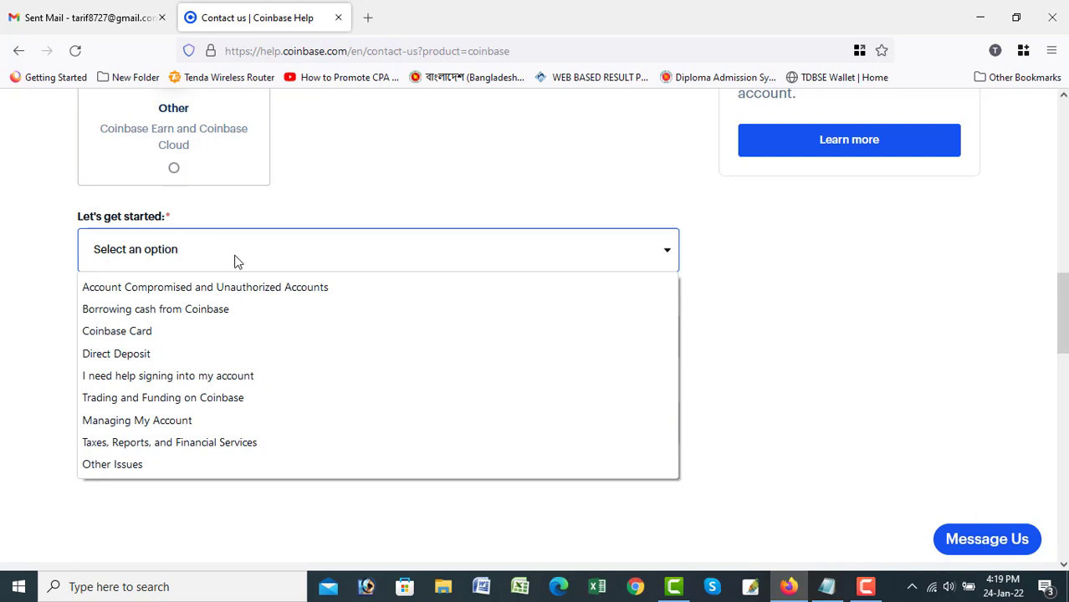
click(173, 422)
Set the issue to Linking a Payment Method and the problem to Other Issues.
click(209, 347)
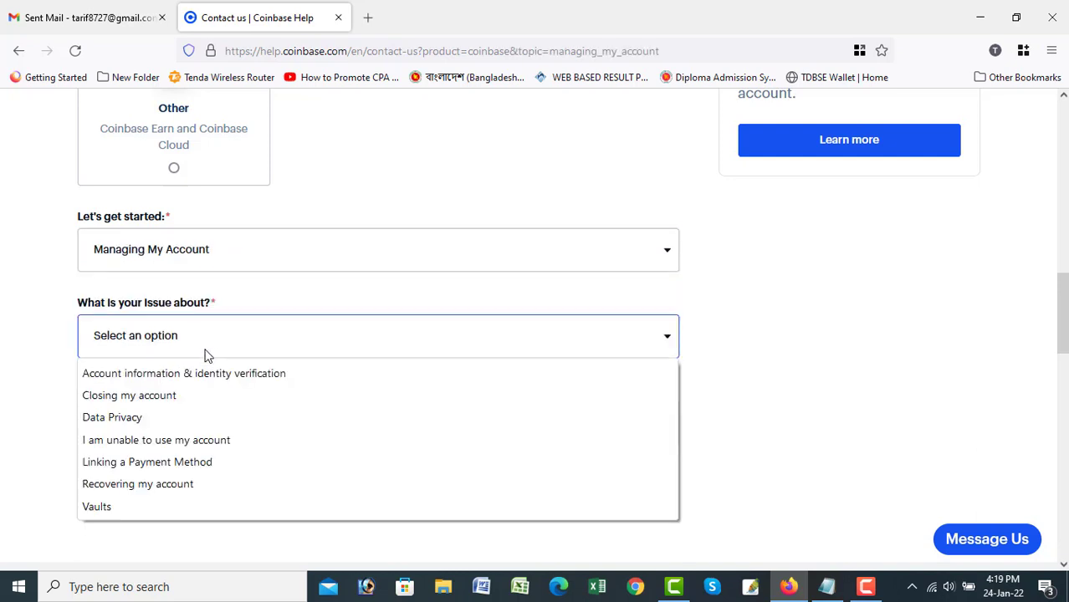
click(195, 462)
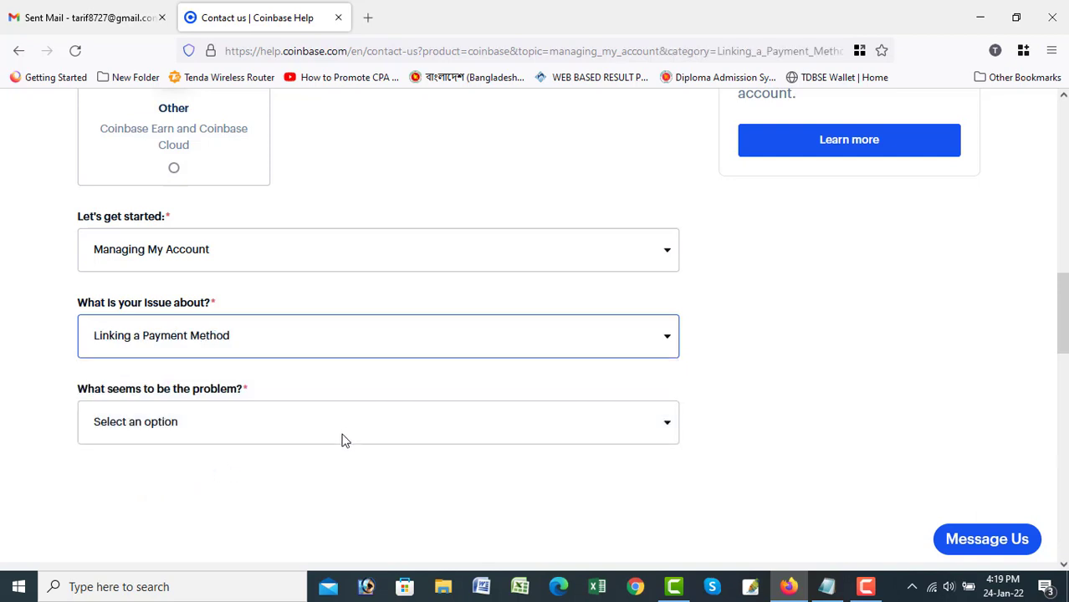
scroll(343, 440, down, 1)
click(260, 324)
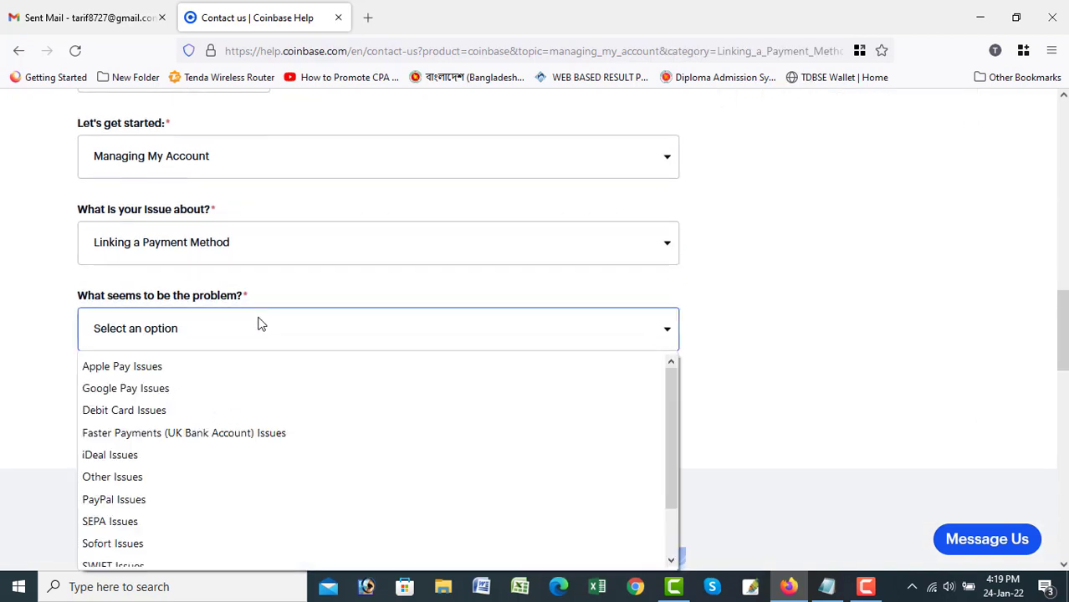
click(204, 483)
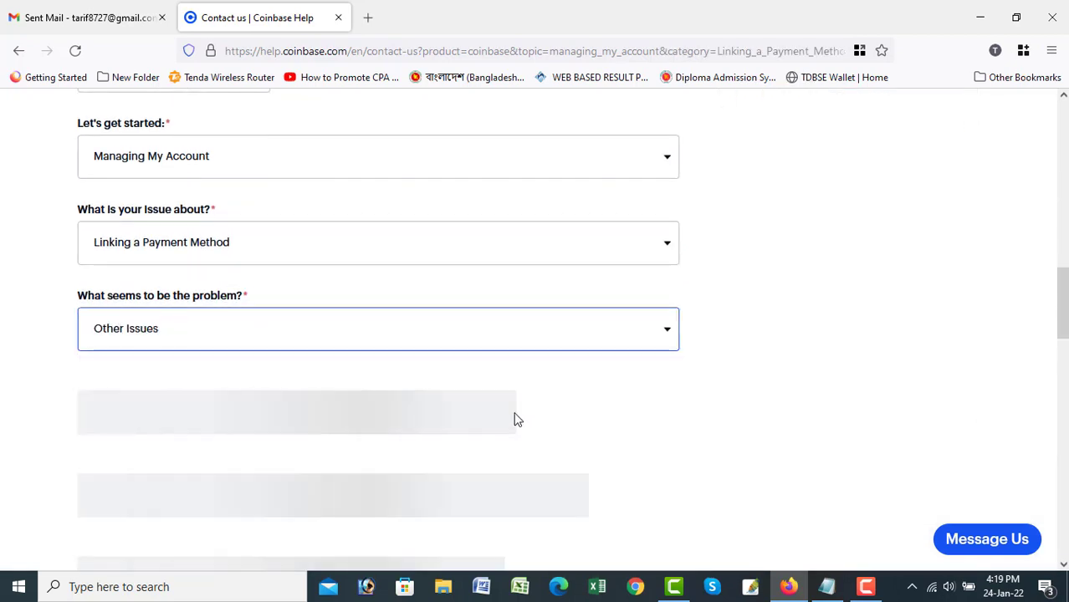
scroll(509, 401, down, 1)
click(226, 325)
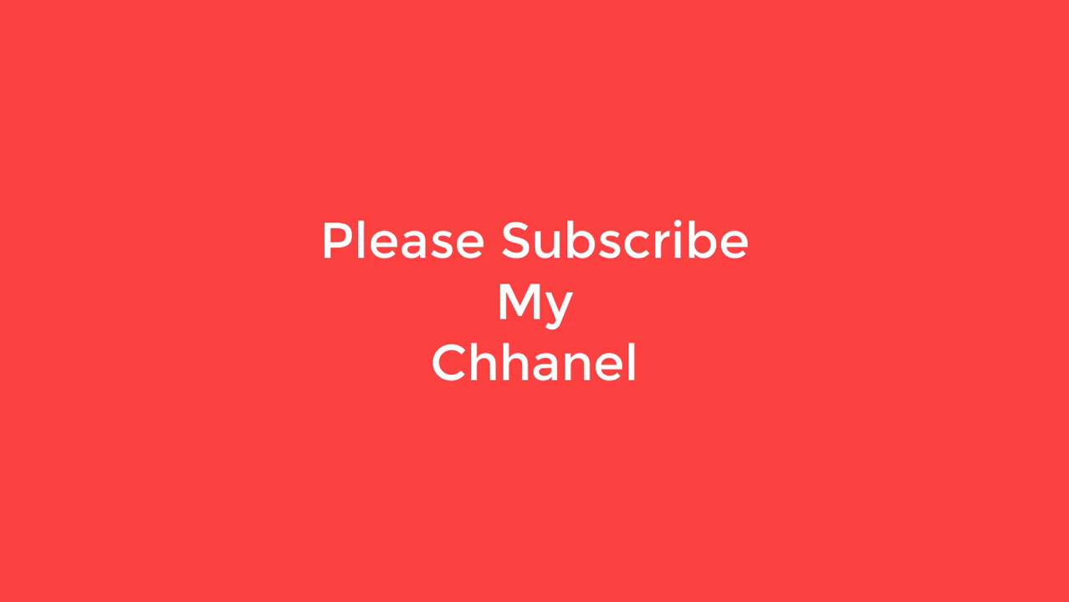
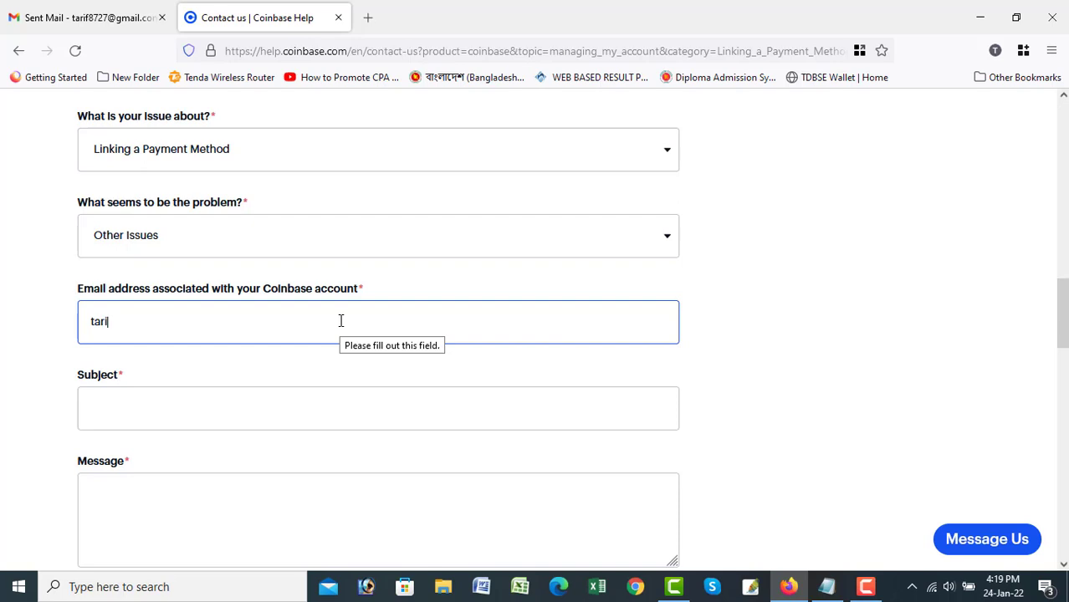
Finish the account e-mail and paste 'Account Is Restricted.' from the Notepad notes into Subject.
text(@gmail.com)
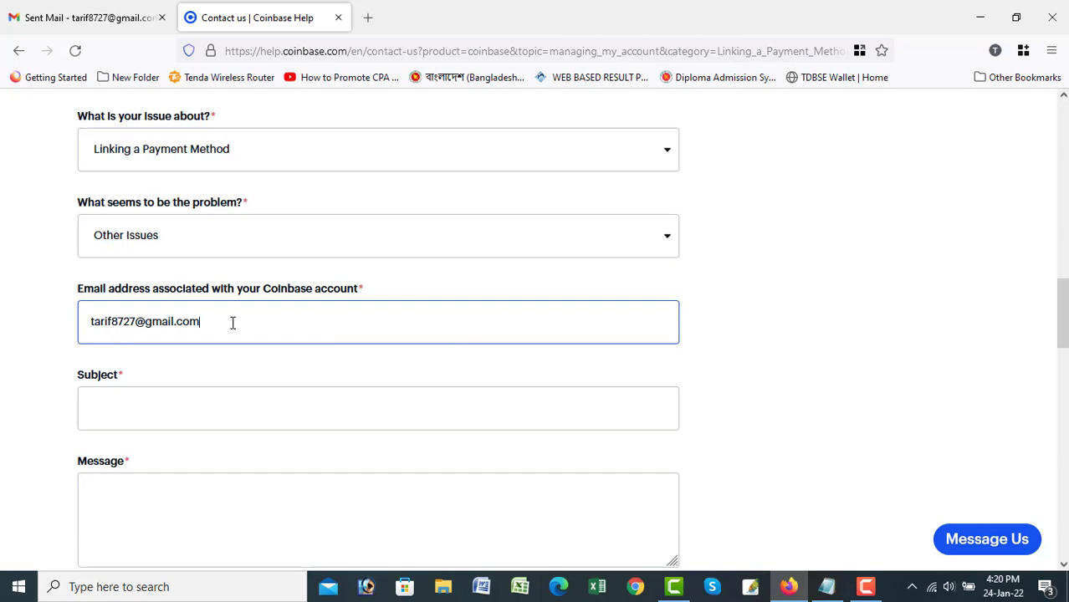
click(170, 409)
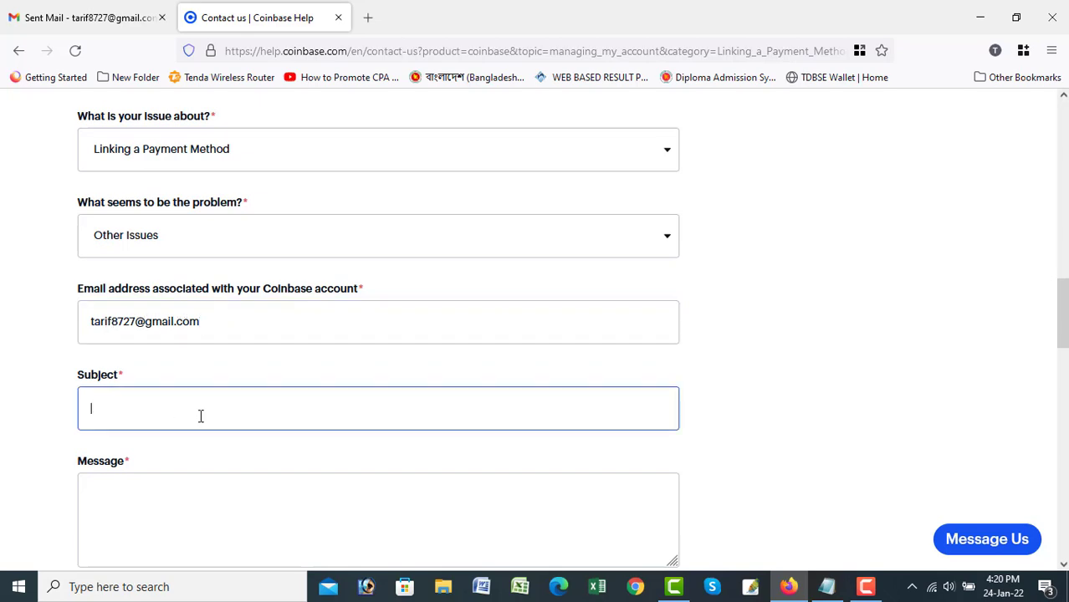
click(827, 587)
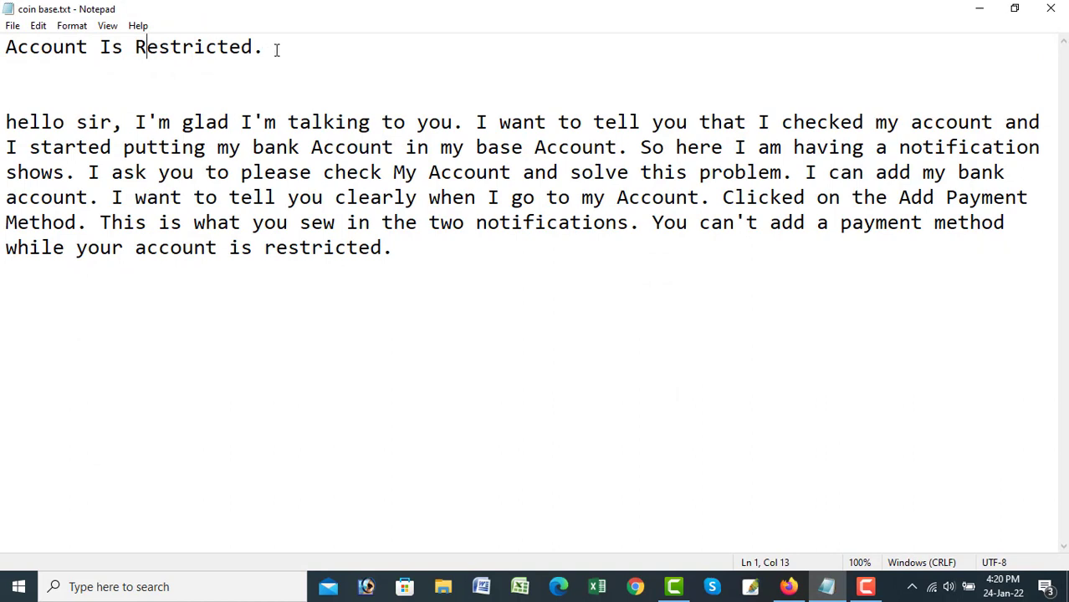
drag(277, 47, 4, 48)
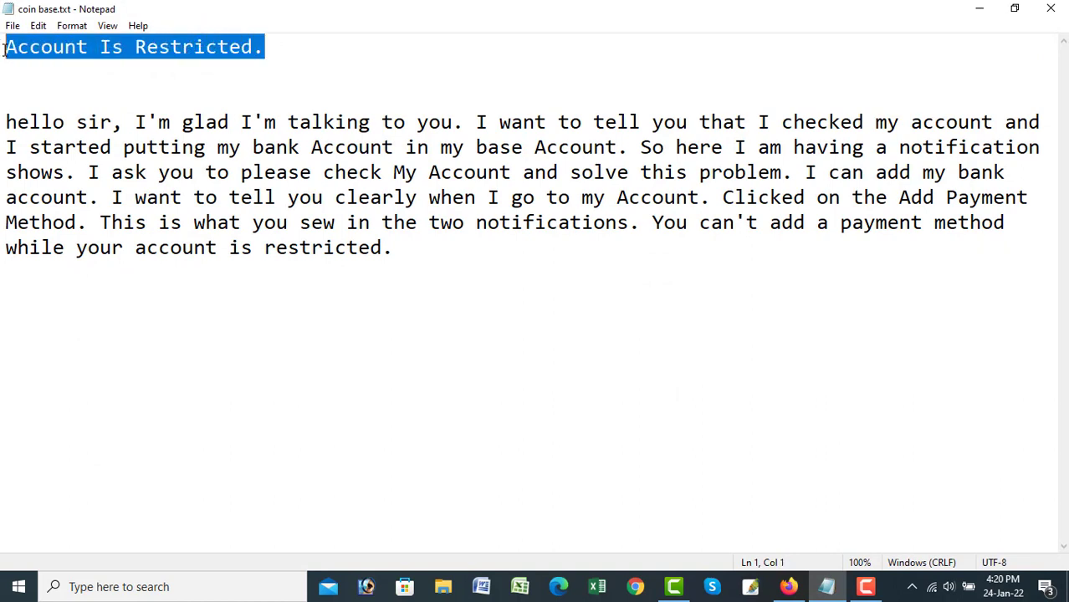
right_click(53, 58)
click(90, 109)
click(788, 587)
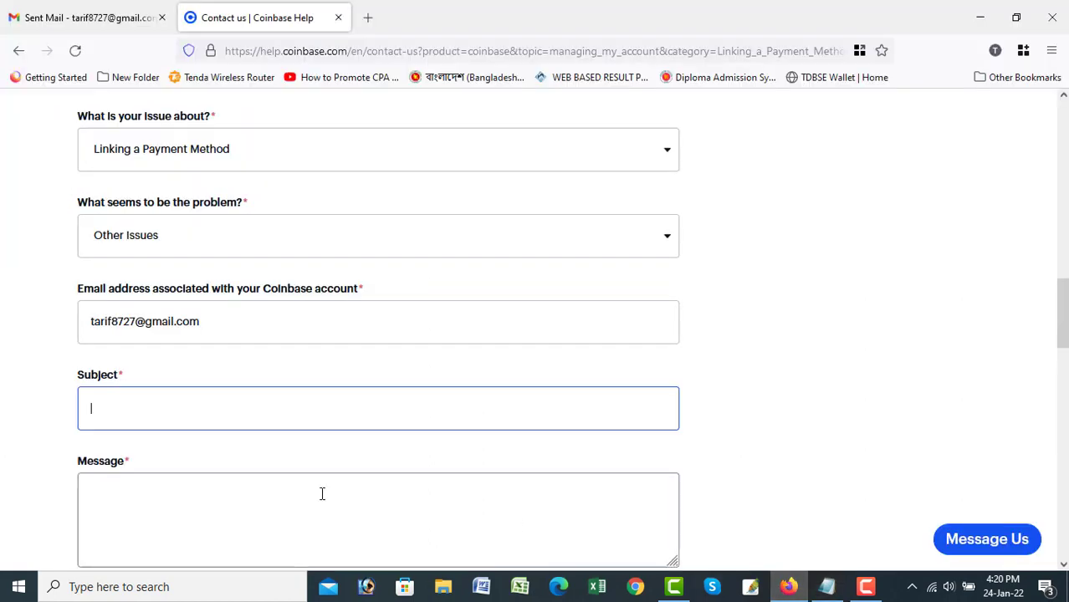
right_click(164, 415)
click(209, 243)
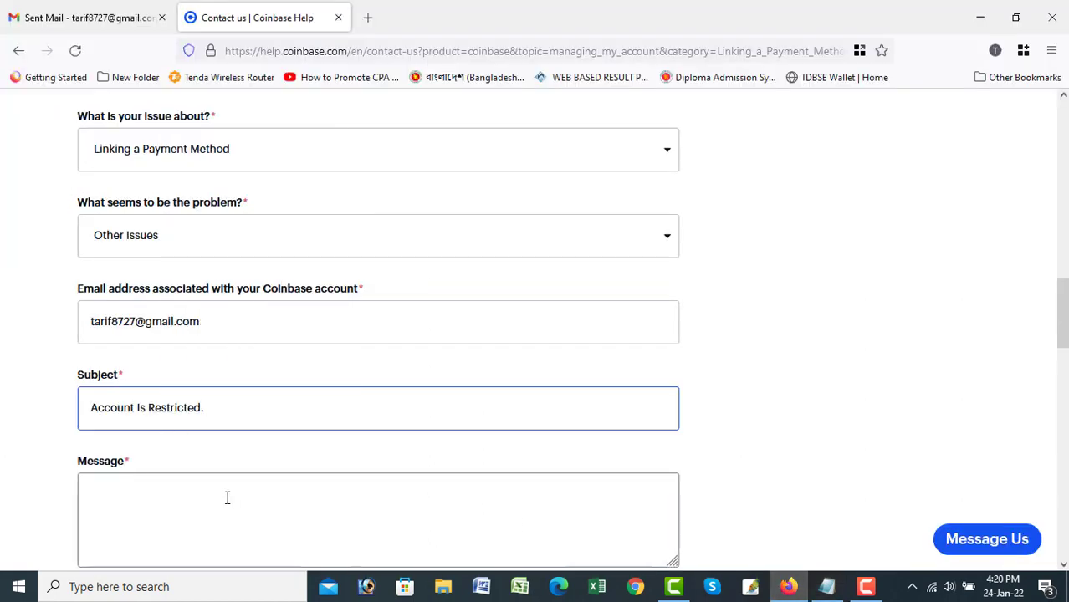
click(226, 499)
scroll(226, 499, down, 2)
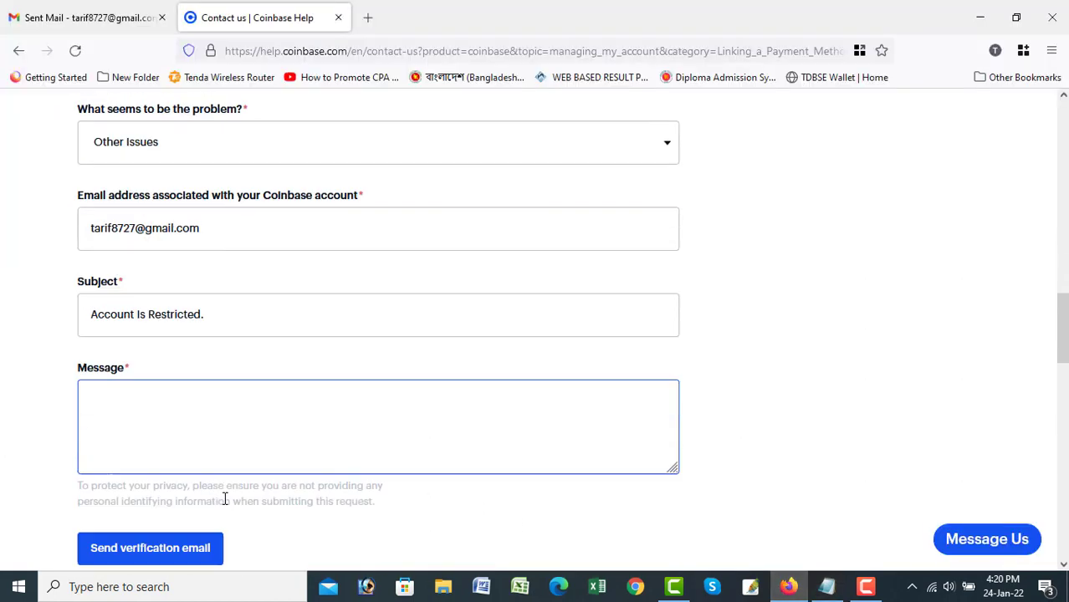
In the coin base notes, change 'hello' to 'Hello' at the paragraph's start.
click(826, 587)
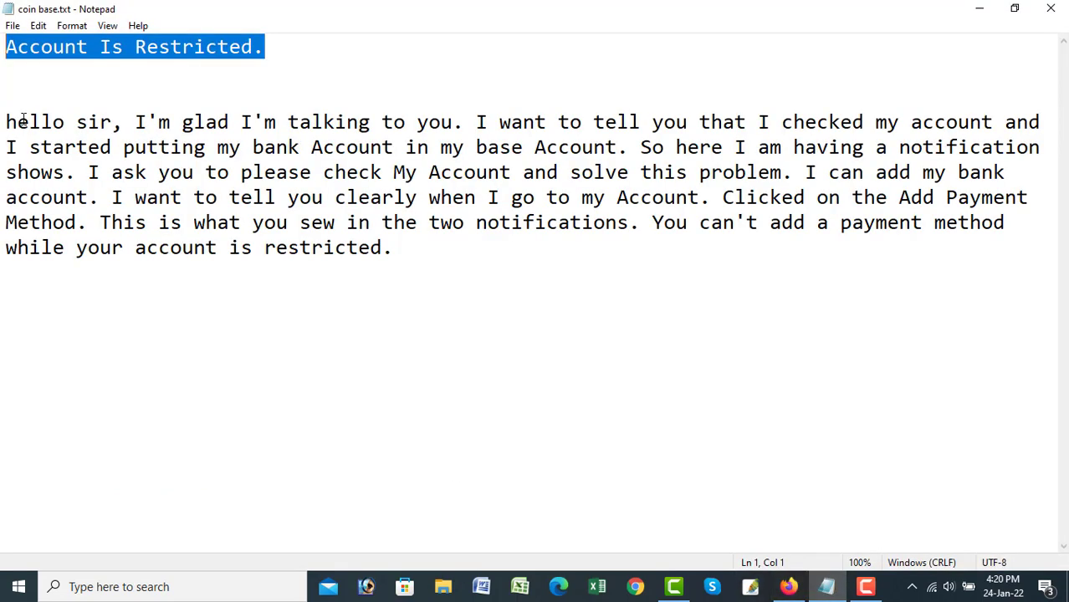
click(18, 122)
key(BackSpace)
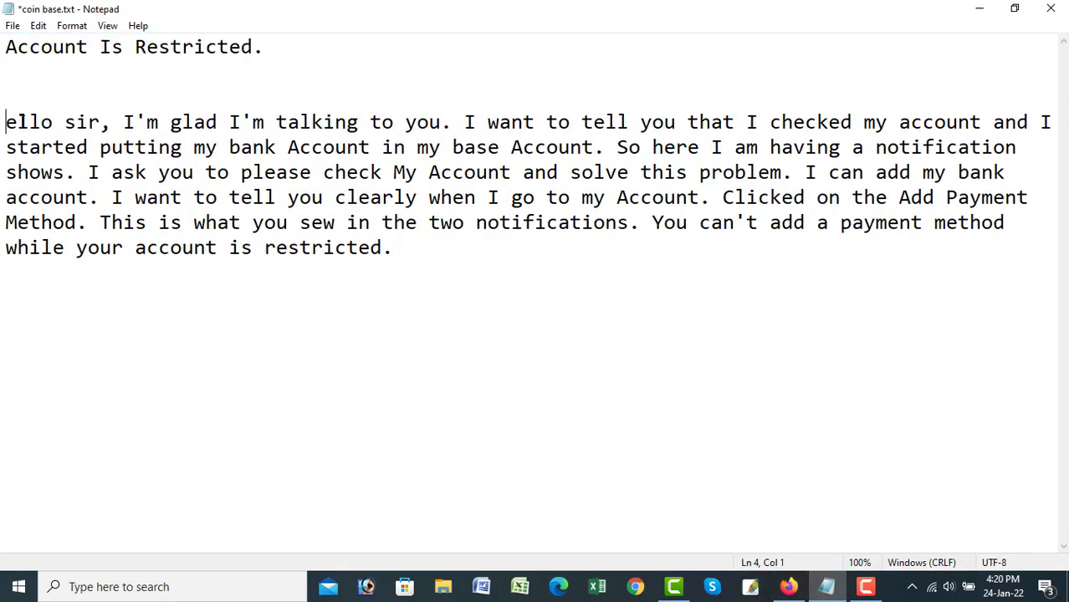
text(H)
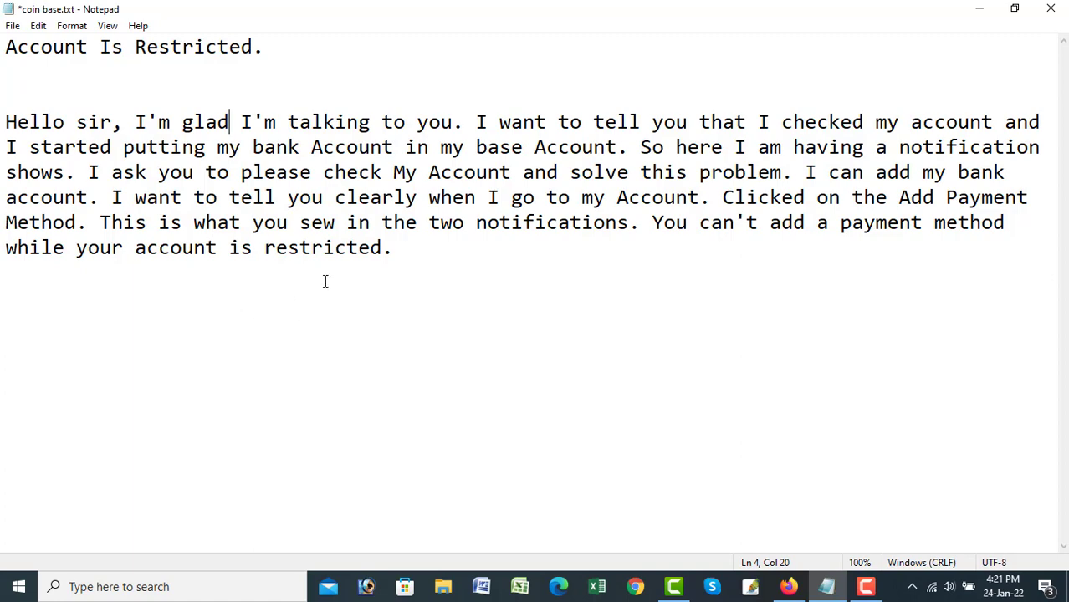
Copy the whole message paragraph from Notepad and return to the browser.
double_click(401, 249)
drag(361, 245, 2, 121)
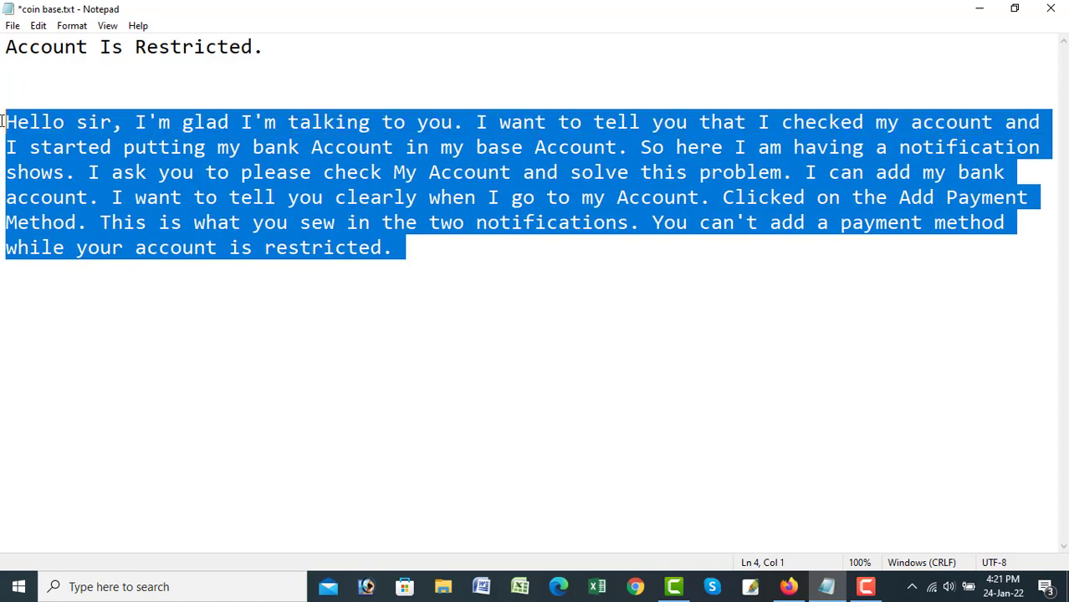
right_click(58, 123)
click(92, 174)
click(788, 586)
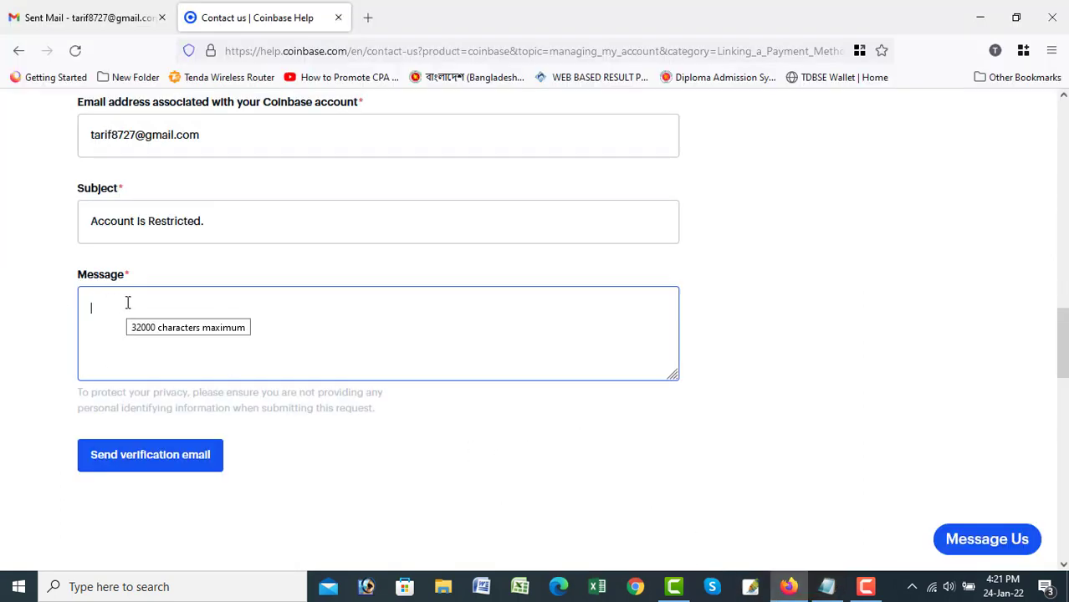
Paste the complaint paragraph into Message and send the verification email.
key(ctrl+v)
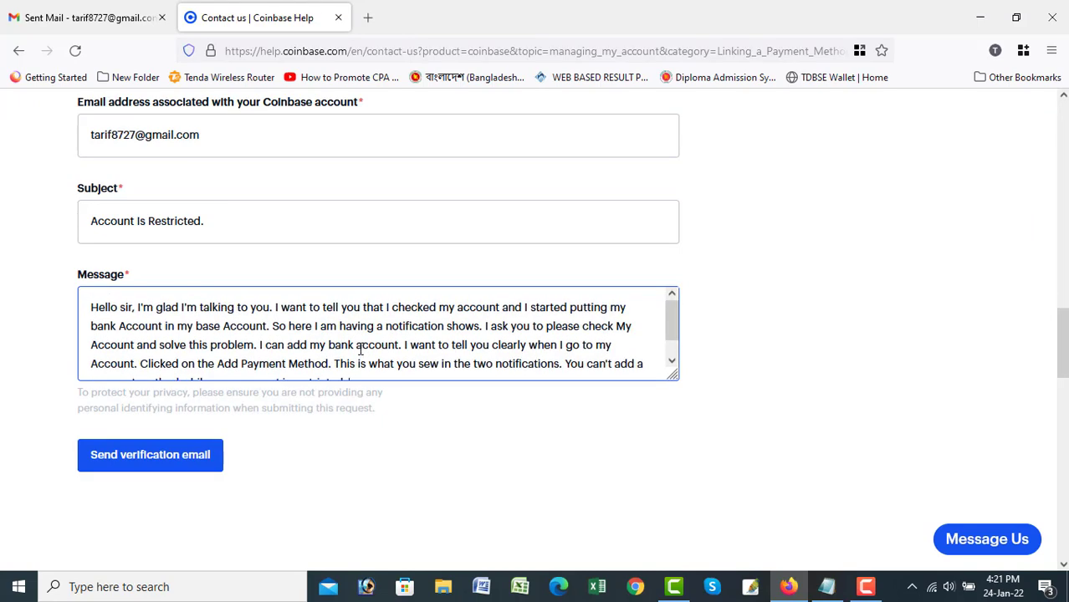
scroll(361, 352, down, 5)
scroll(238, 394, up, 2)
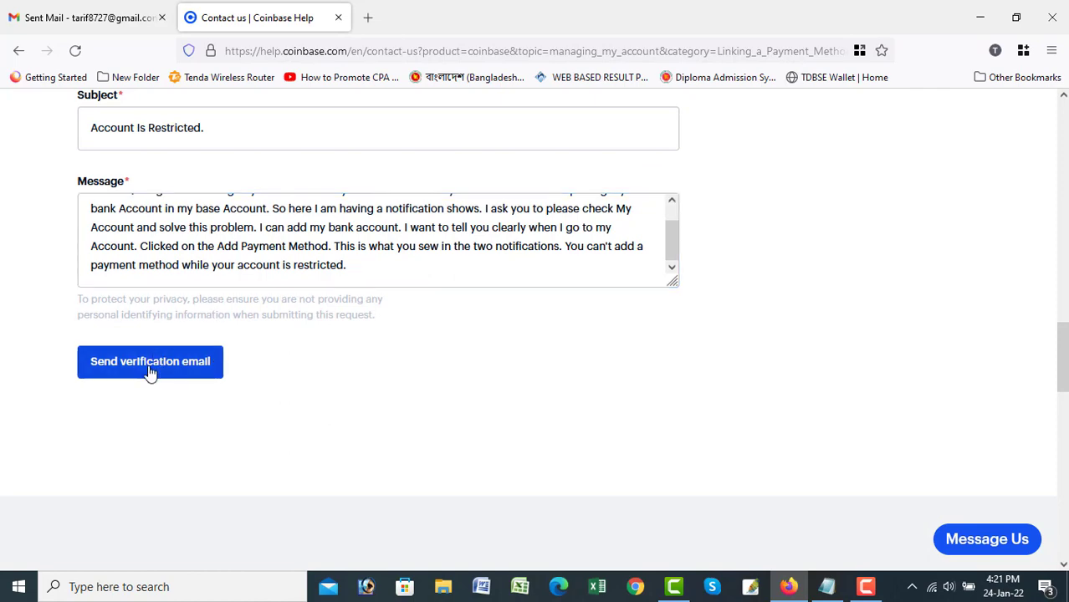
scroll(151, 372, up, 7)
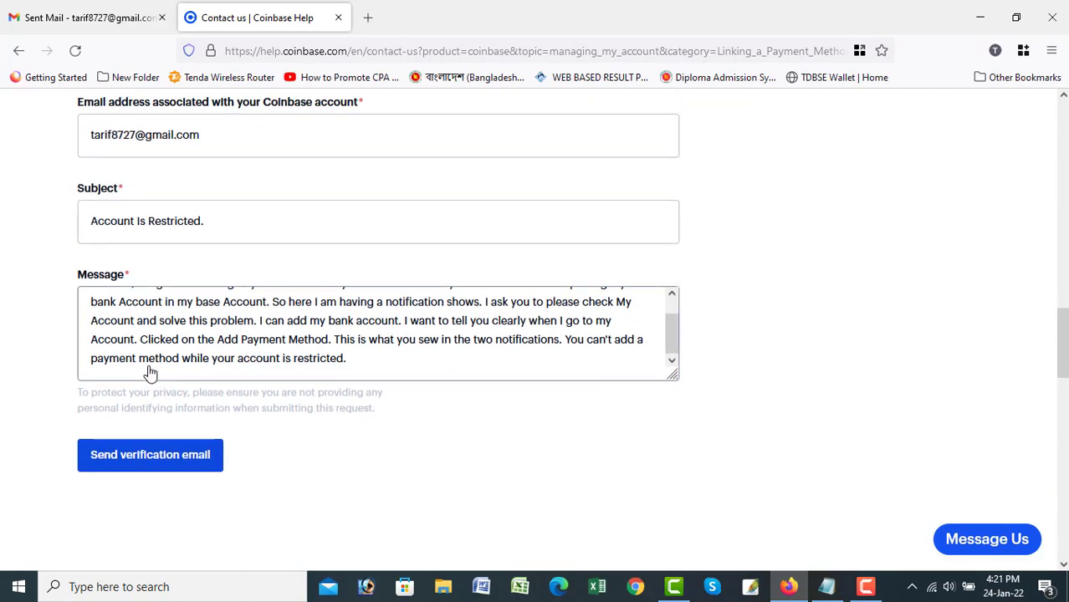
scroll(150, 371, up, 5)
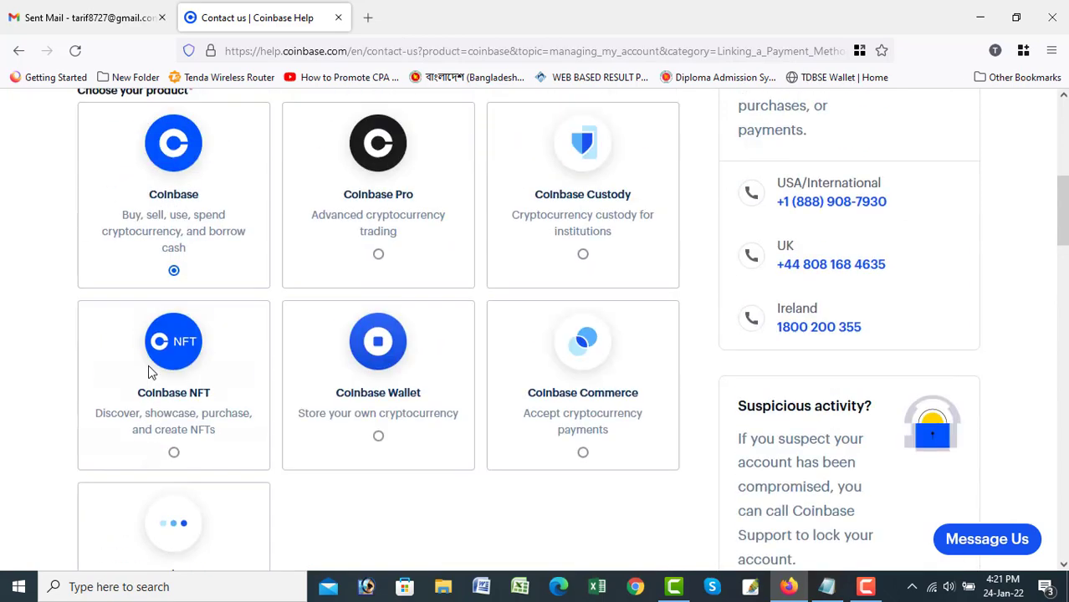
scroll(148, 372, down, 4)
scroll(163, 386, down, 10)
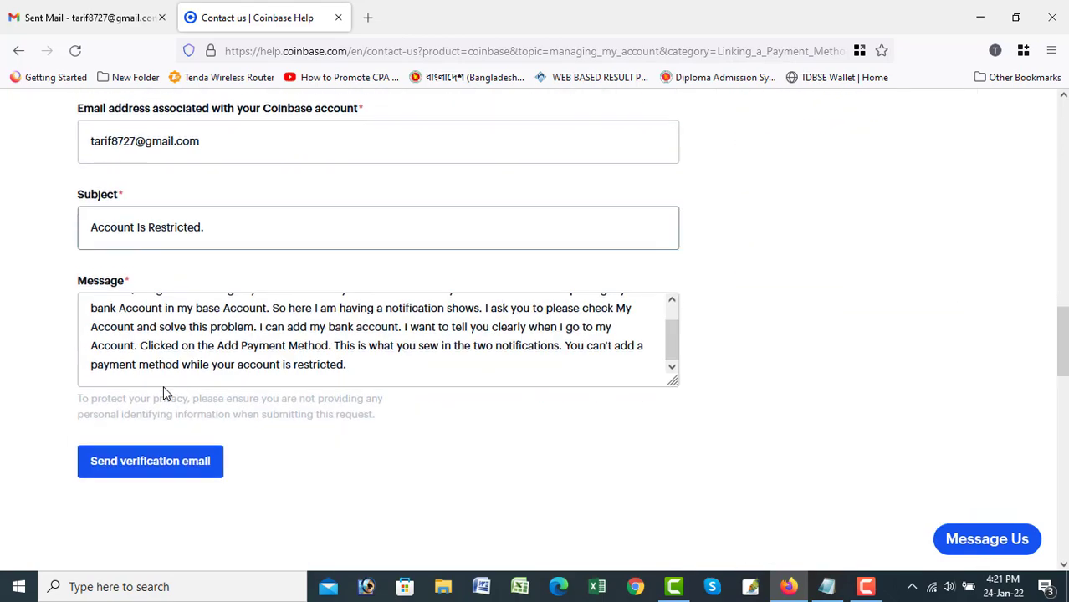
scroll(164, 389, up, 4)
scroll(165, 393, up, 1)
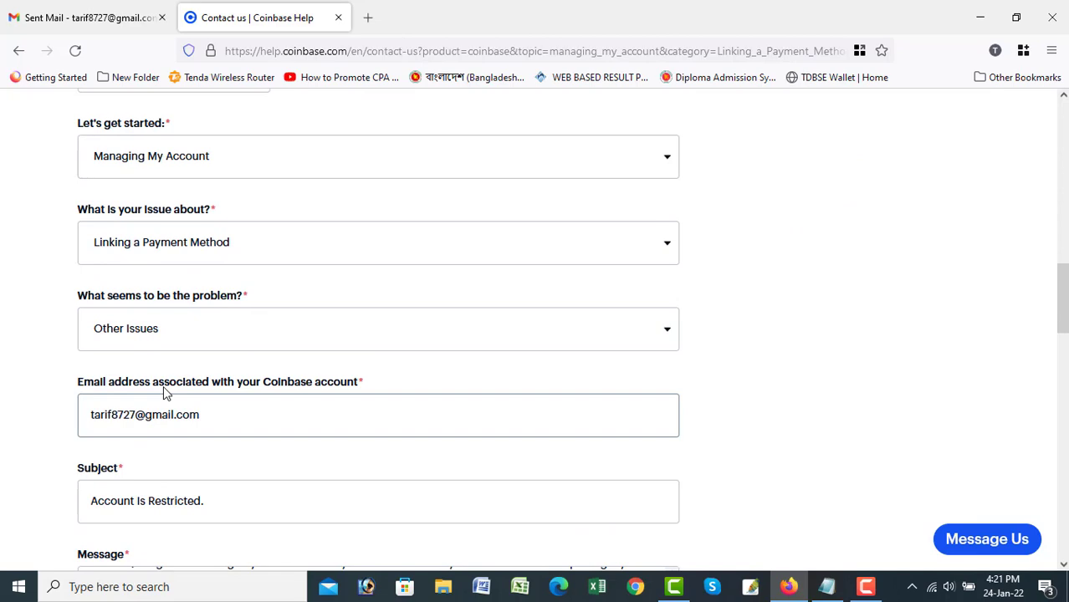
scroll(163, 386, down, 6)
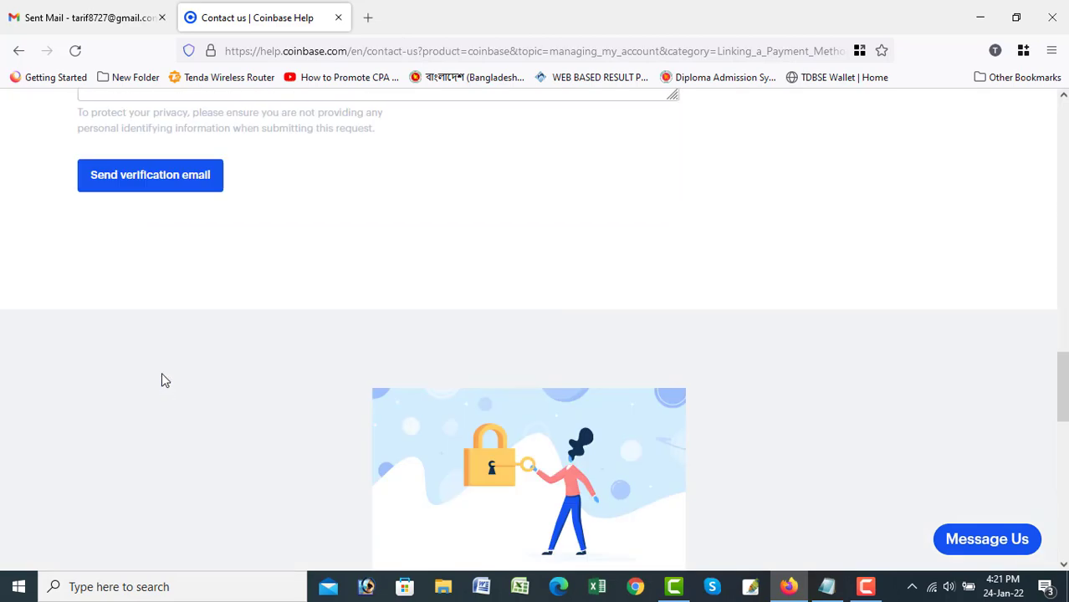
click(142, 172)
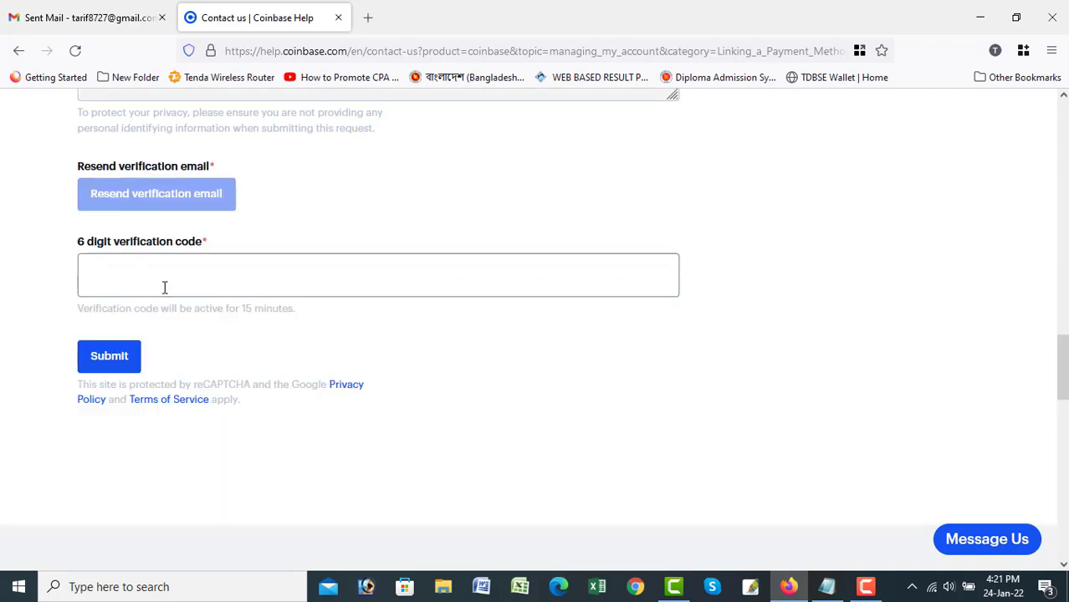
Copy the verification code from the Coinbase Support email in the Gmail inbox.
click(165, 285)
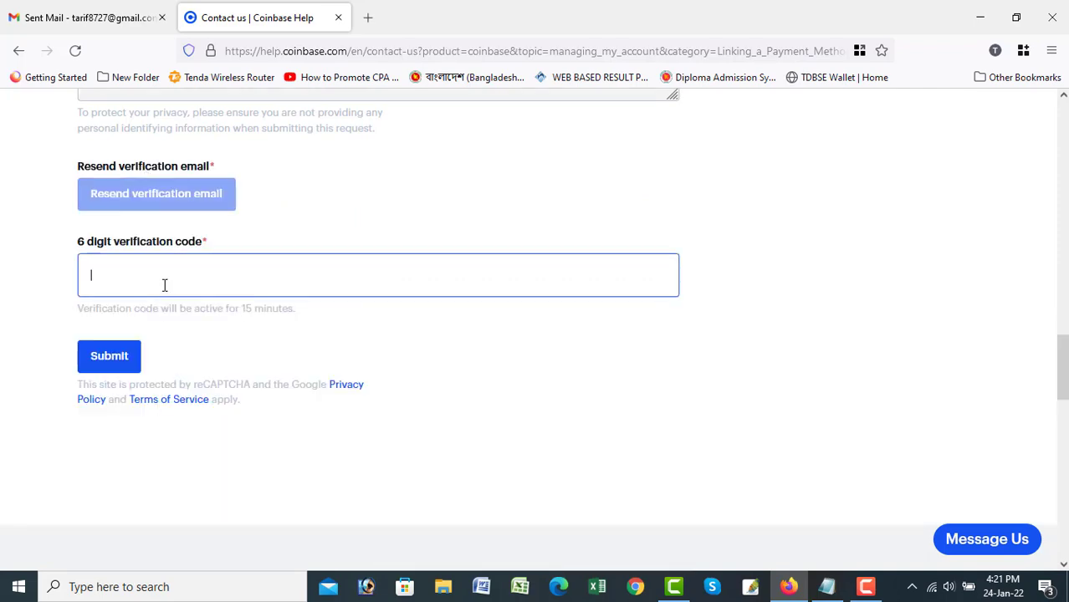
click(70, 11)
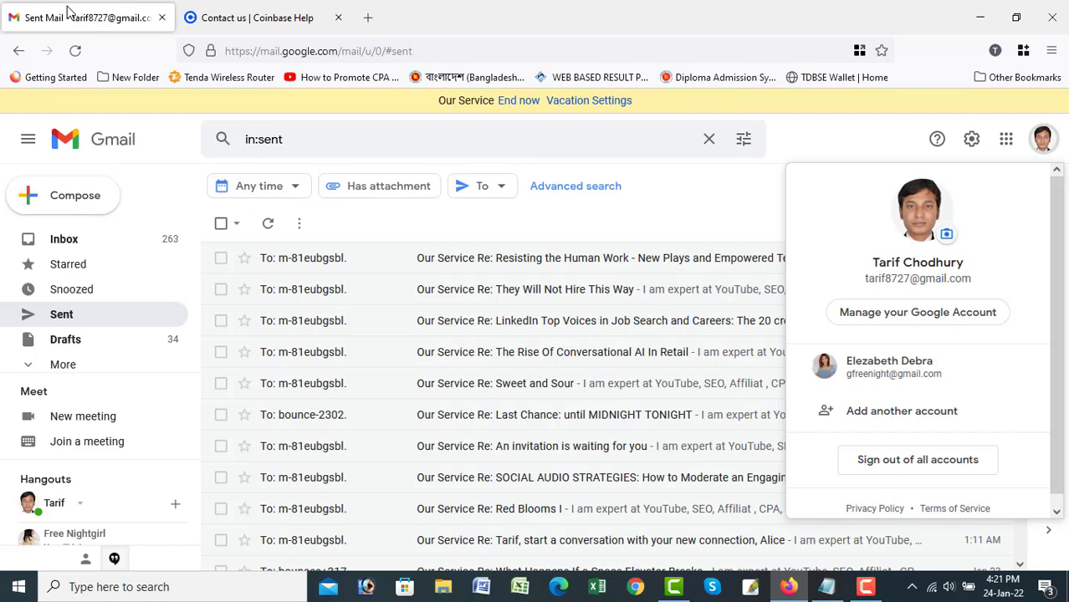
click(90, 244)
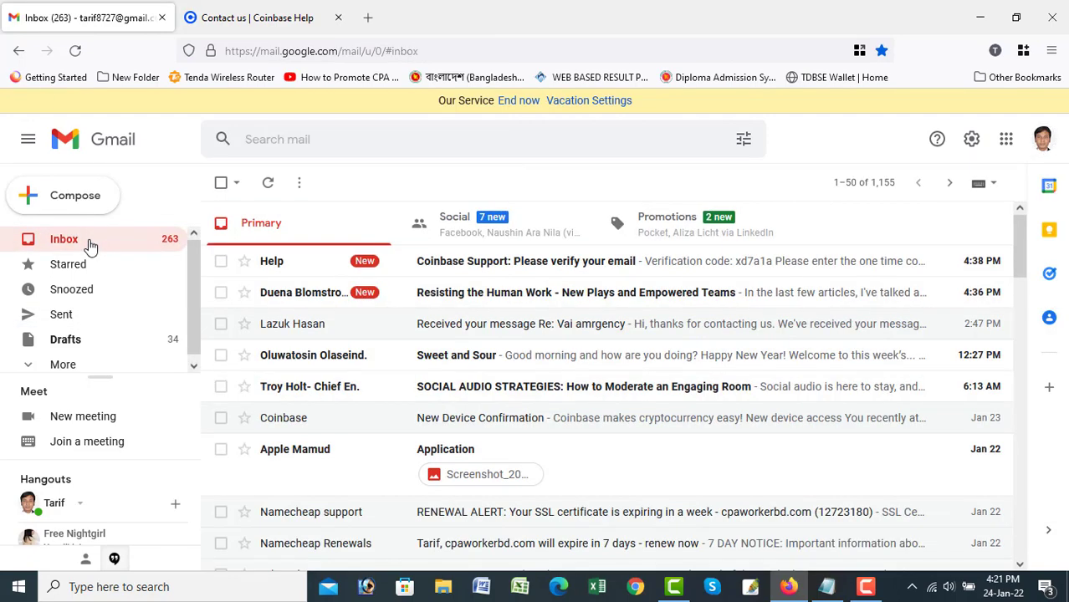
click(481, 270)
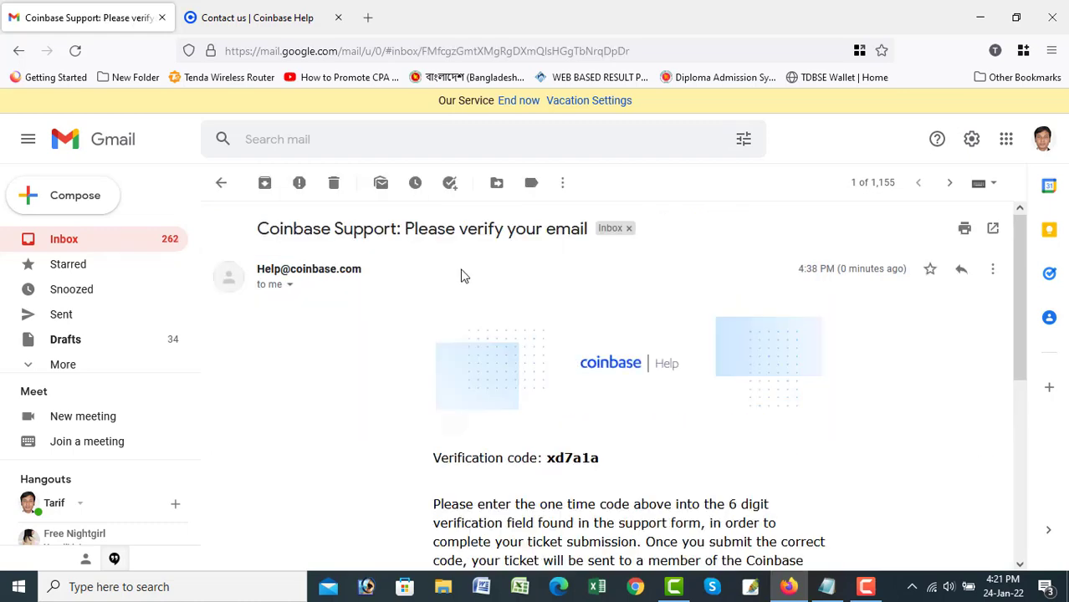
double_click(562, 457)
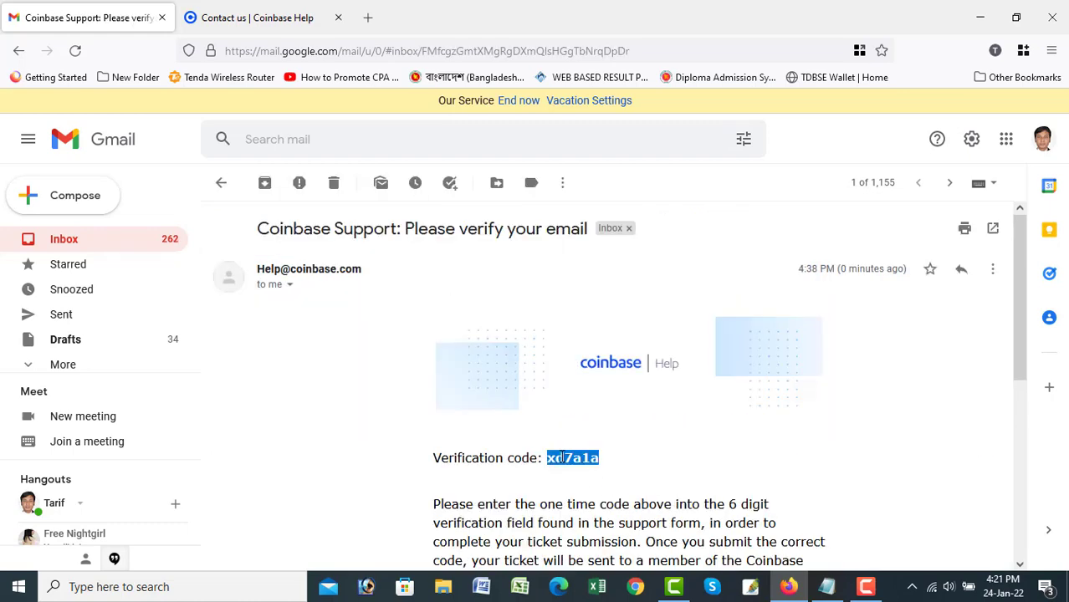
right_click(563, 458)
click(609, 267)
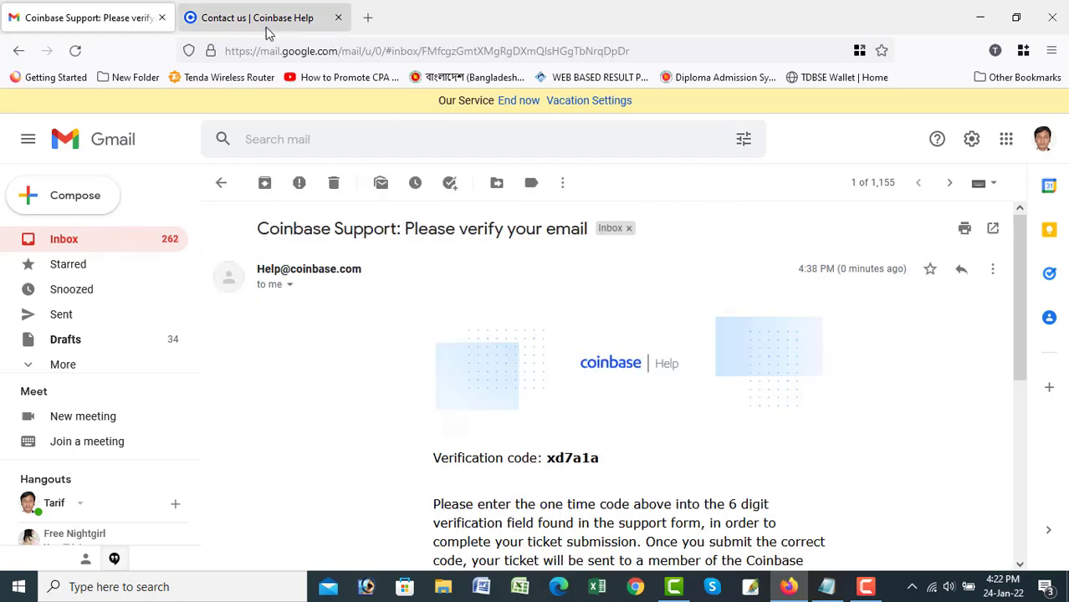
click(266, 27)
Clear the wrongly pasted 'Hello' text from the 6-digit code field.
right_click(269, 270)
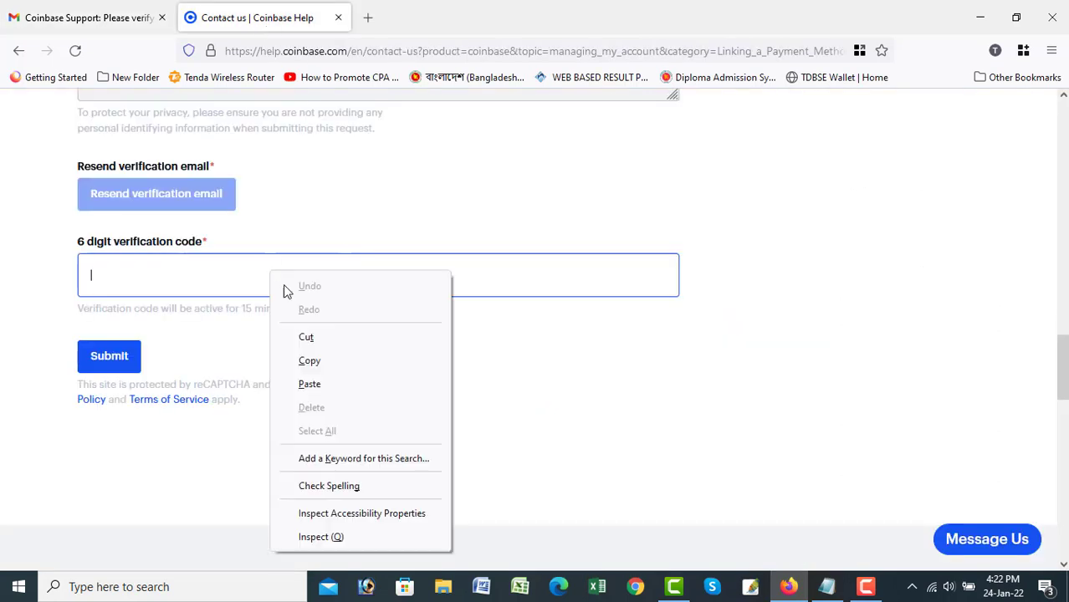
click(328, 386)
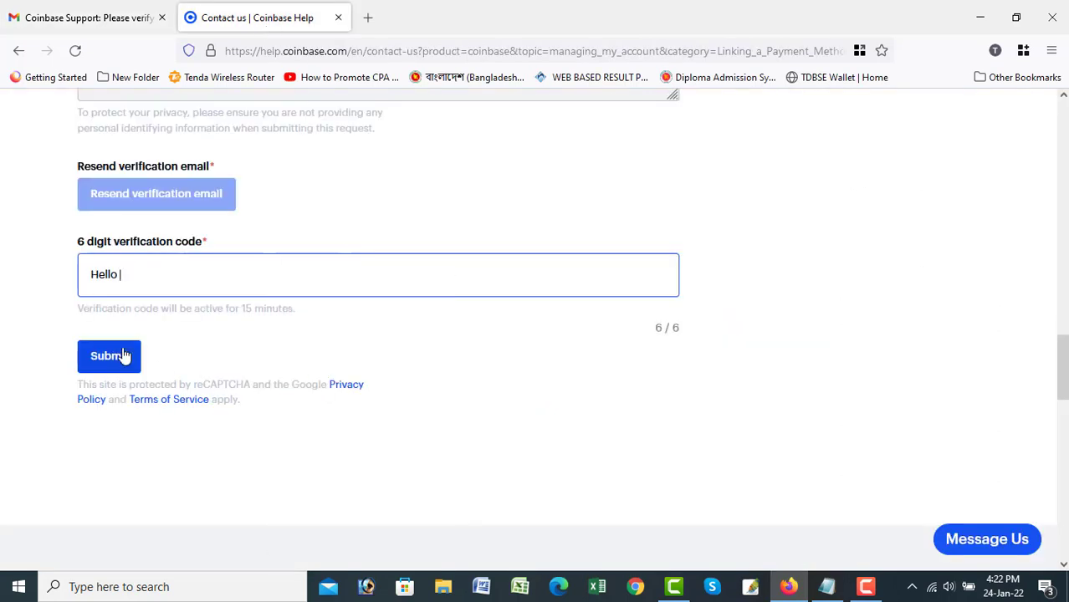
key(ctrl+a)
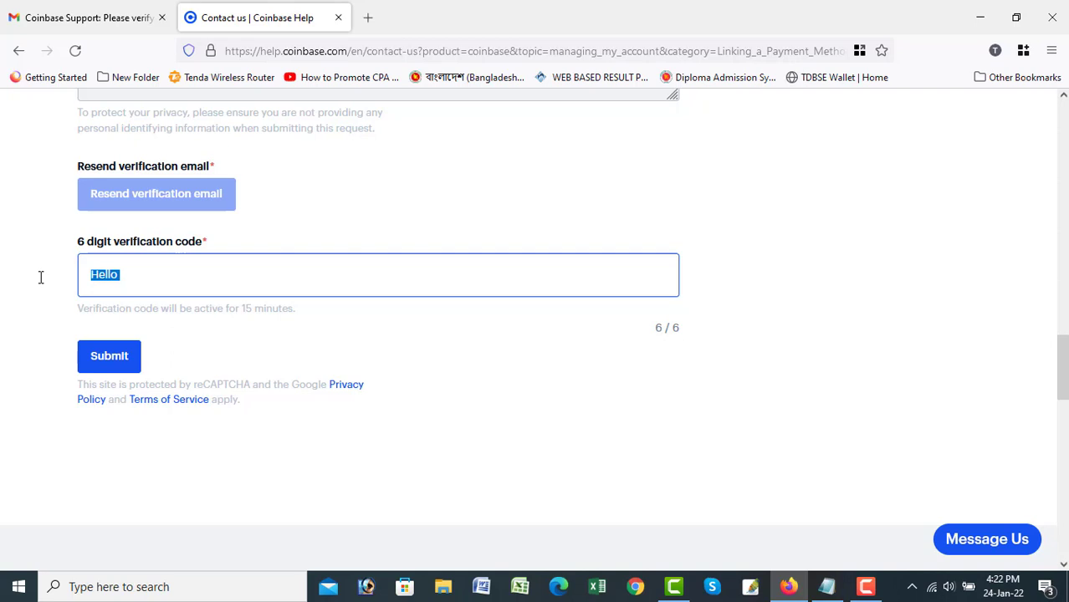
key(BackSpace)
key(ctrl+z)
key(BackSpace)
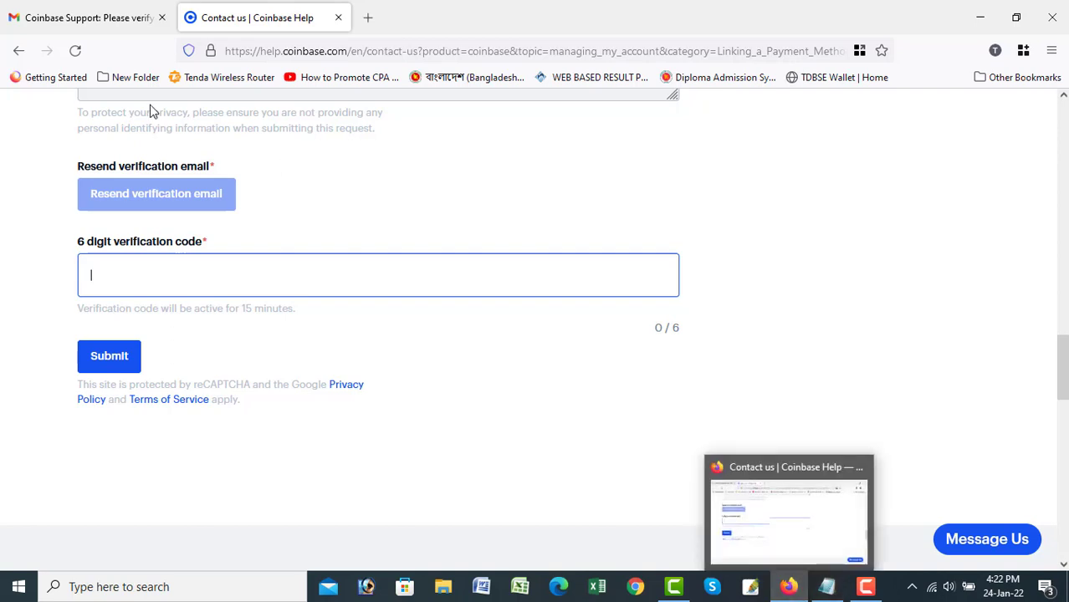
Copy the verification code from the Gmail message again and return to Coinbase.
click(105, 17)
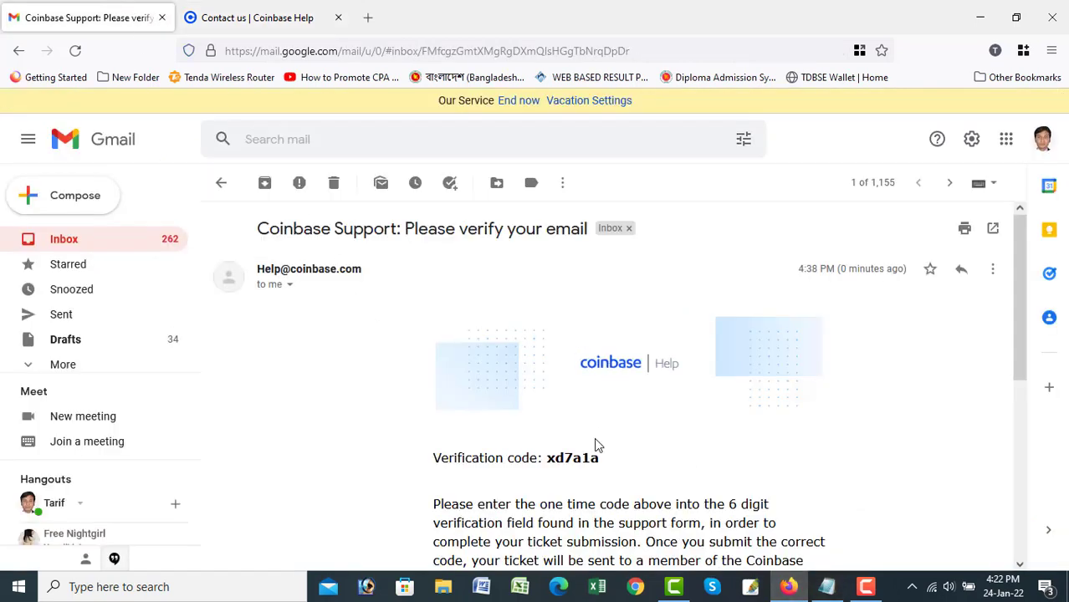
double_click(577, 458)
right_click(577, 460)
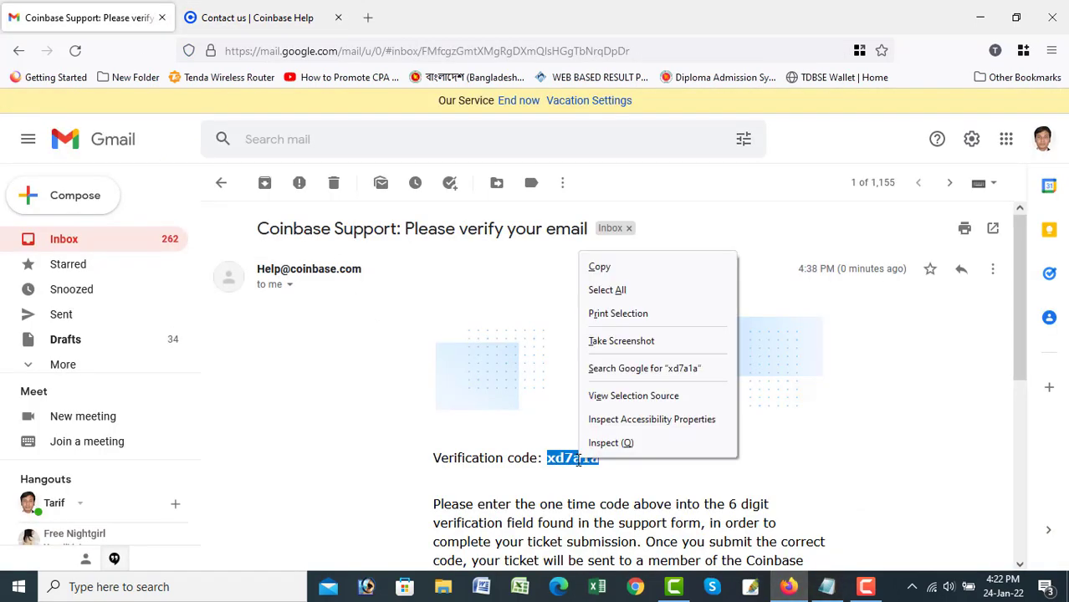
click(596, 268)
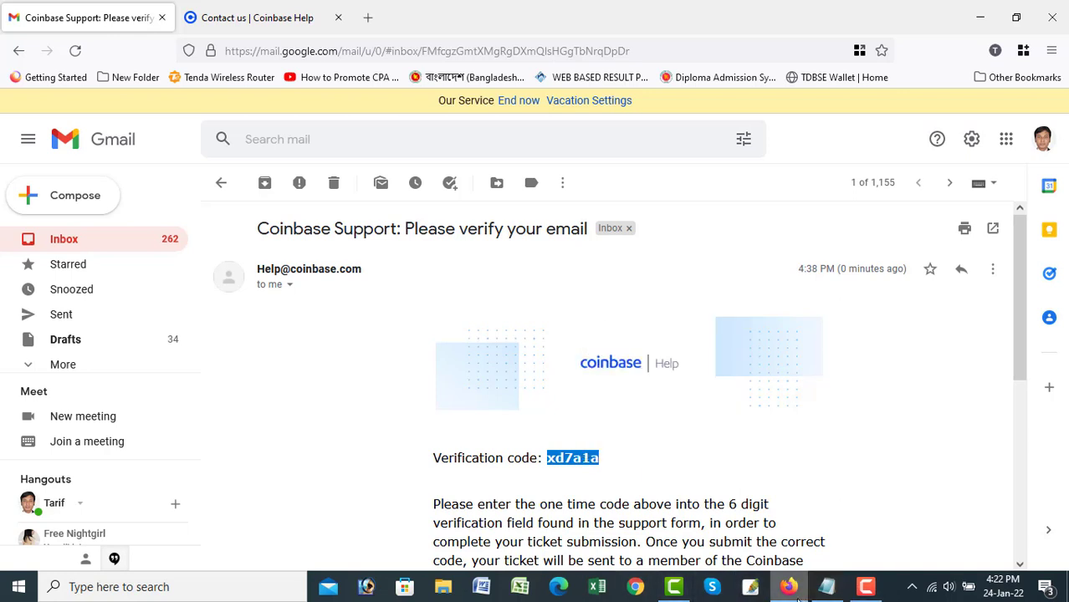
click(217, 12)
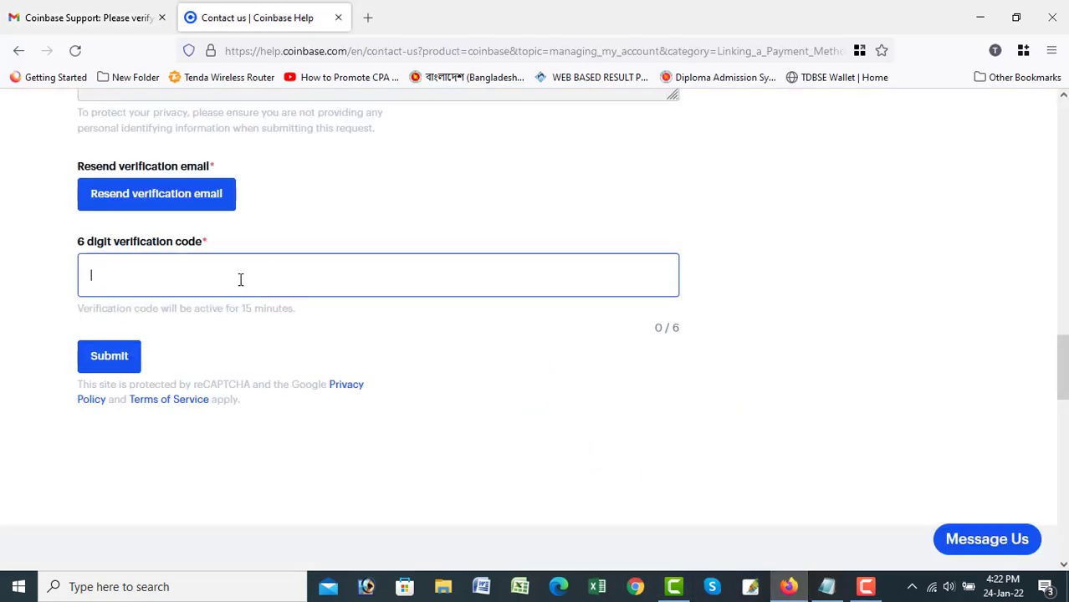
Paste the emailed verification code into the 6-digit code field.
key(ctrl+v)
click(93, 281)
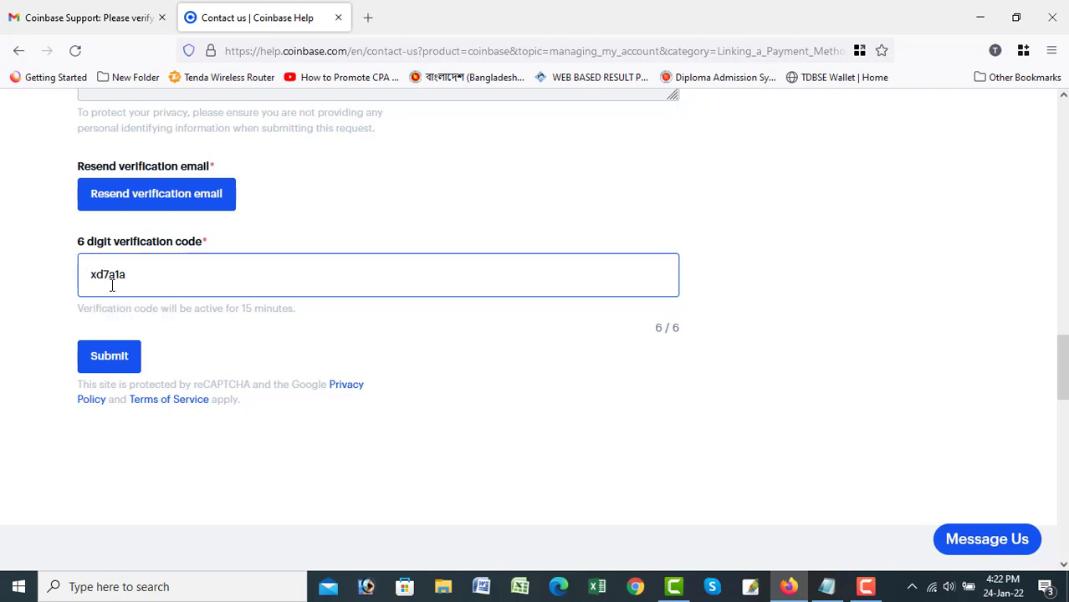
click(117, 358)
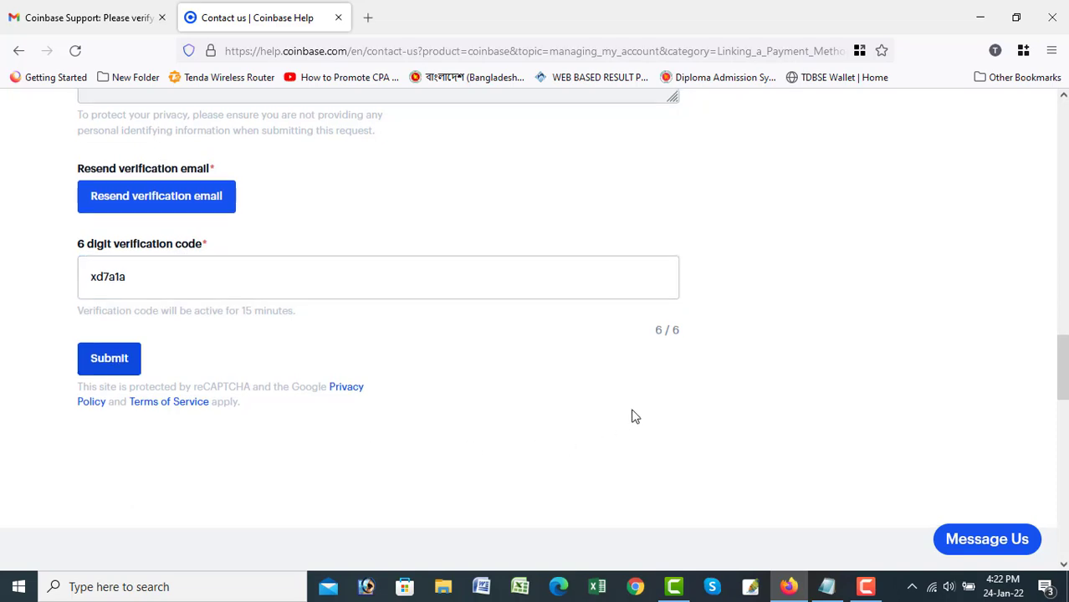
Review the e-mail, subject and message, then submit the contact form.
scroll(636, 417, up, 3)
scroll(631, 416, up, 4)
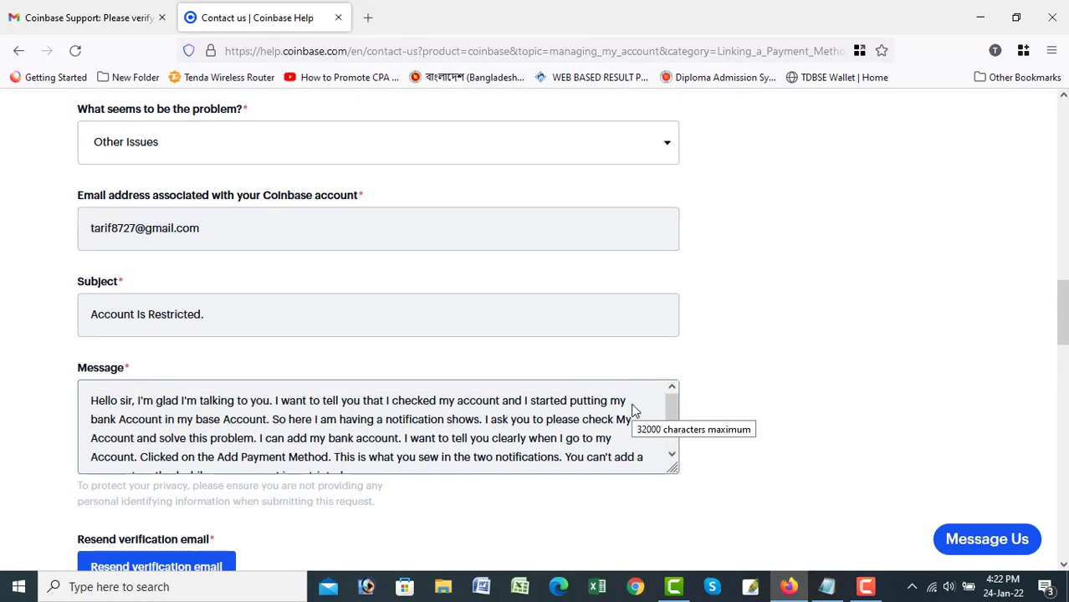
scroll(505, 406, up, 5)
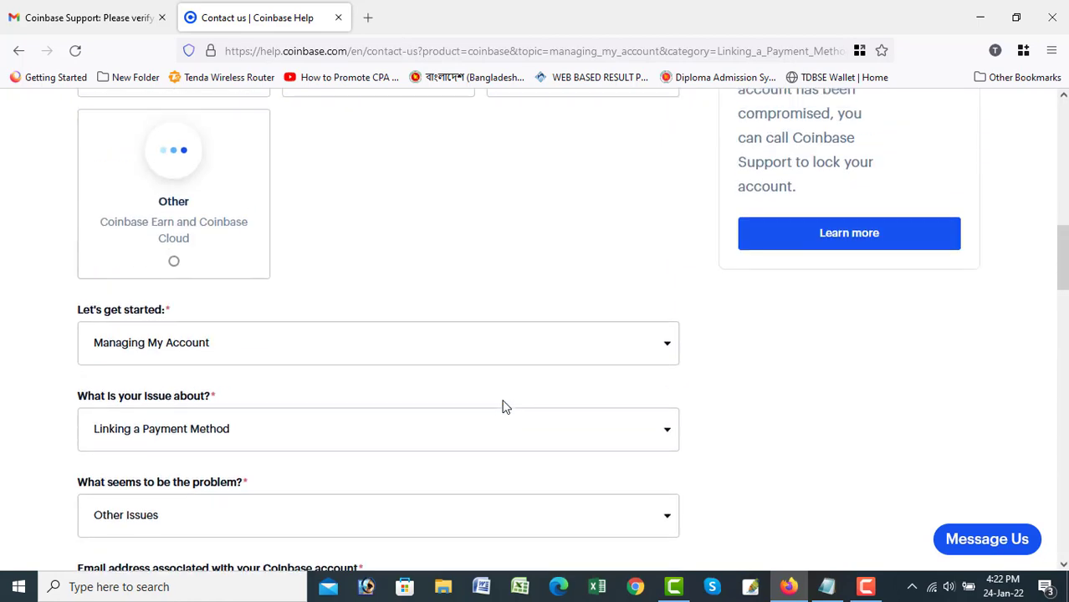
scroll(504, 407, down, 1)
scroll(504, 408, up, 4)
scroll(504, 407, down, 5)
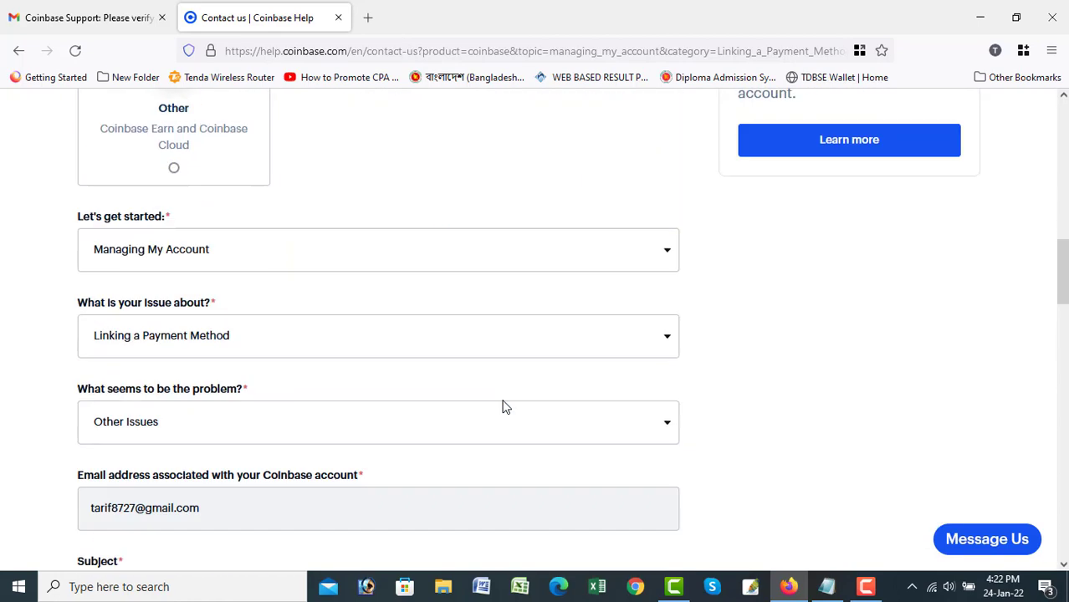
scroll(504, 408, down, 7)
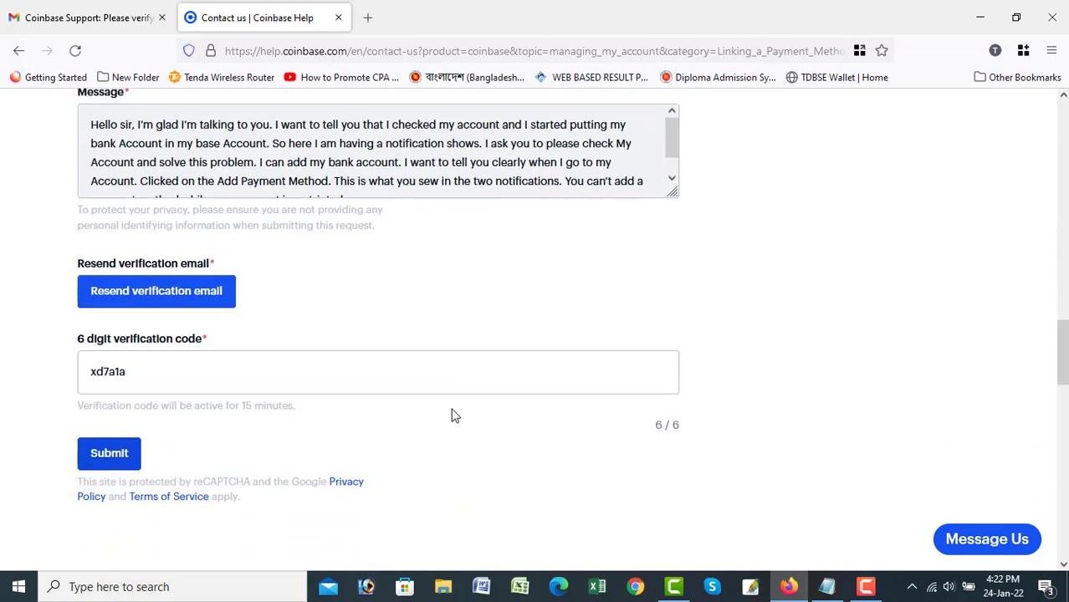
click(128, 456)
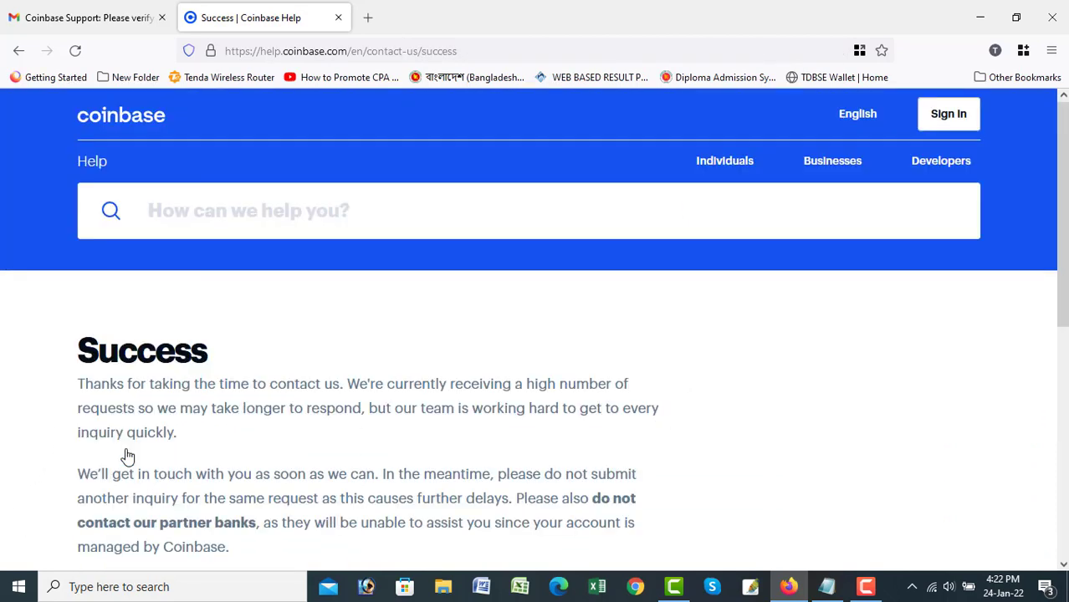
Scroll through the Success page to read the request-received confirmation.
scroll(88, 360, down, 5)
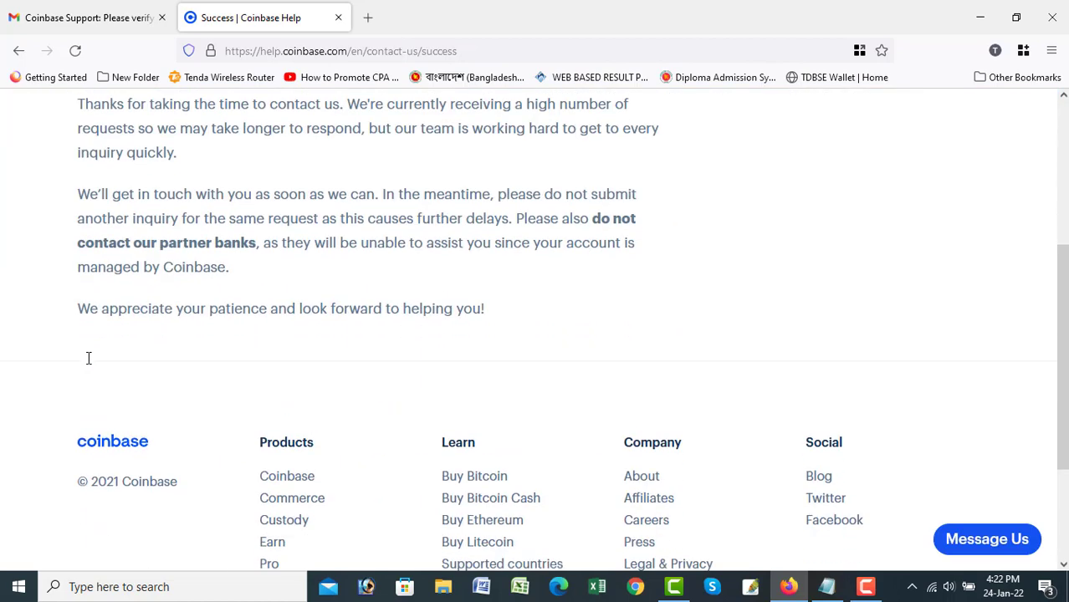
scroll(91, 366, up, 2)
scroll(91, 366, up, 4)
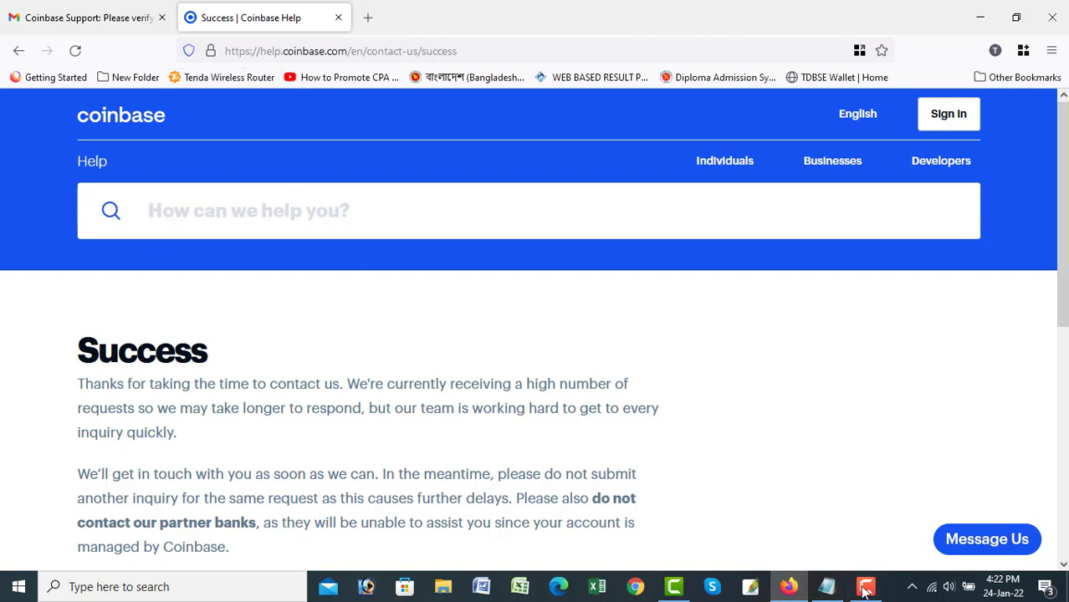
mouse_move(867, 588)
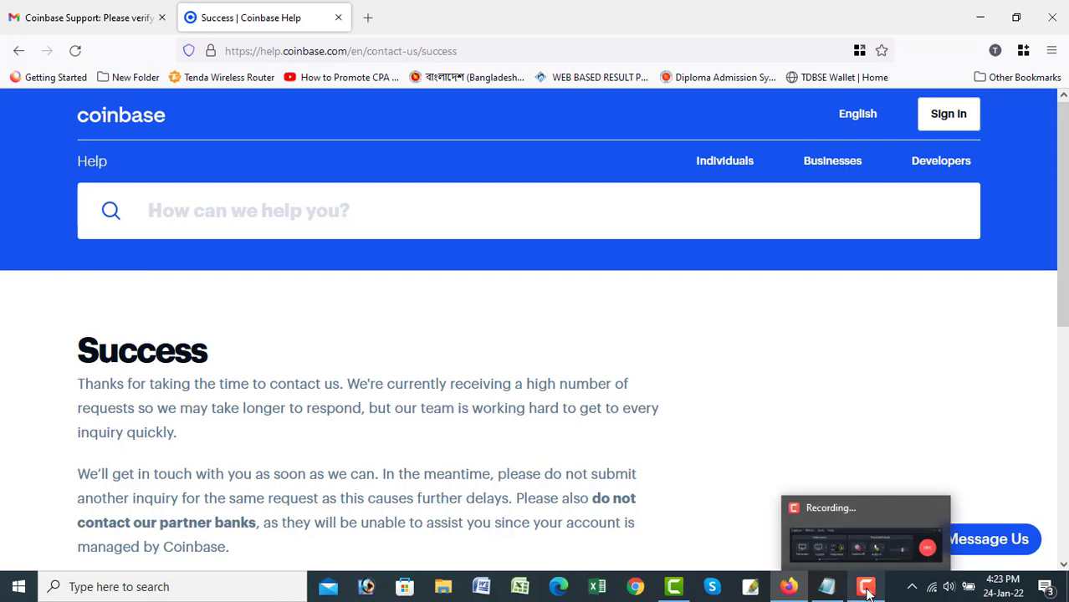